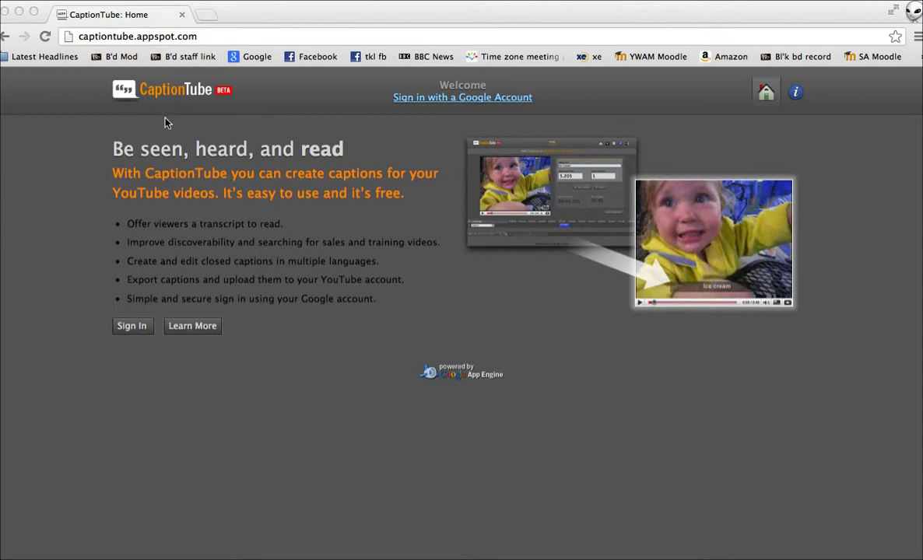
Sign in to CaptionTube with the autofilled Google account credentials.
{"action": "left_click", "coordinate": [136, 330]}
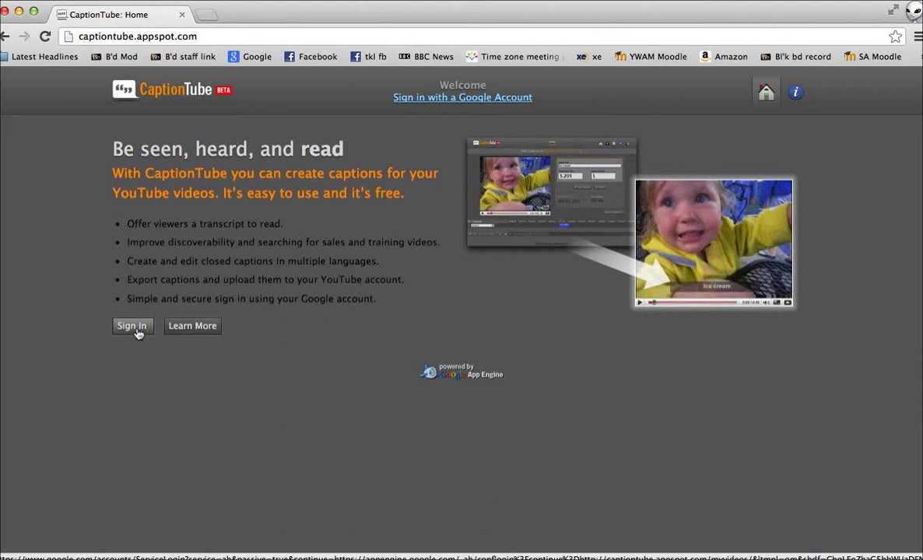
{"action": "left_click", "coordinate": [132, 327]}
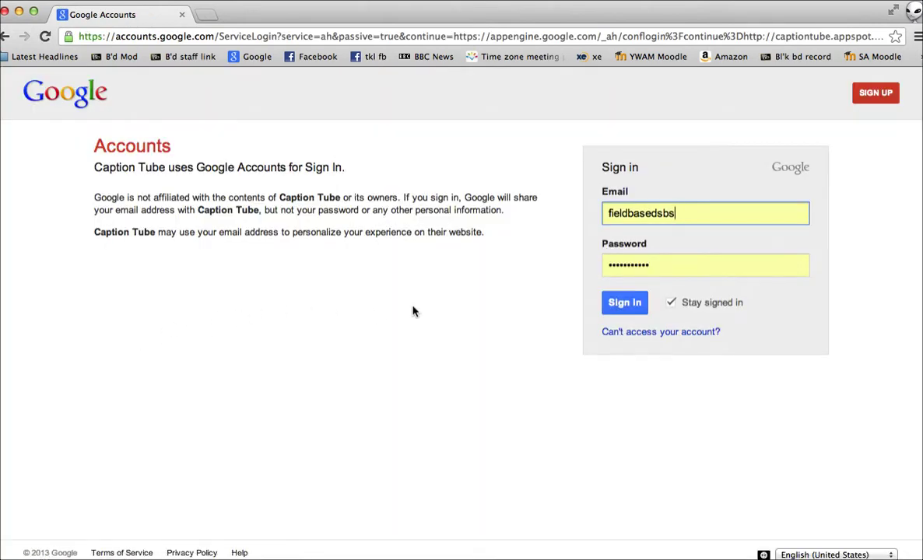
{"action": "left_click", "coordinate": [633, 305]}
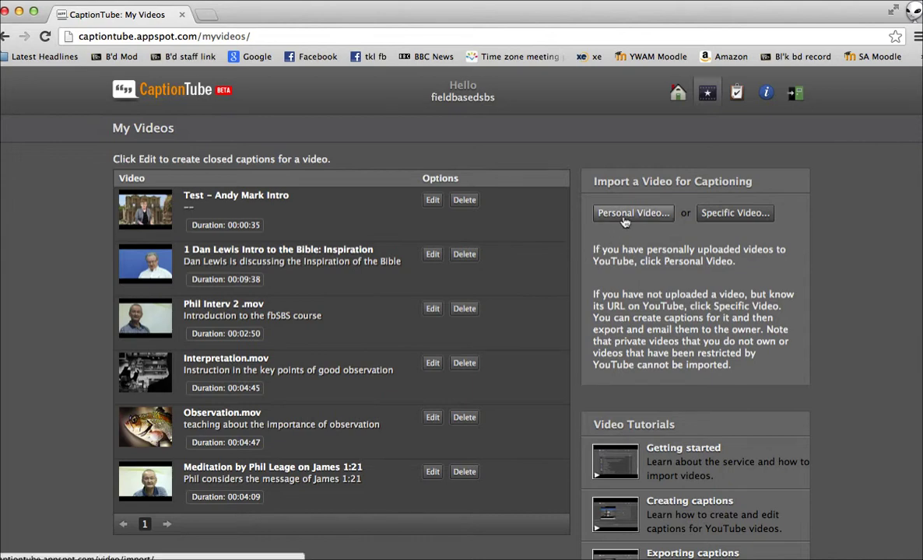
Load the account's own YouTube videos through 'Personal Video...' for import.
{"action": "left_click", "coordinate": [625, 222]}
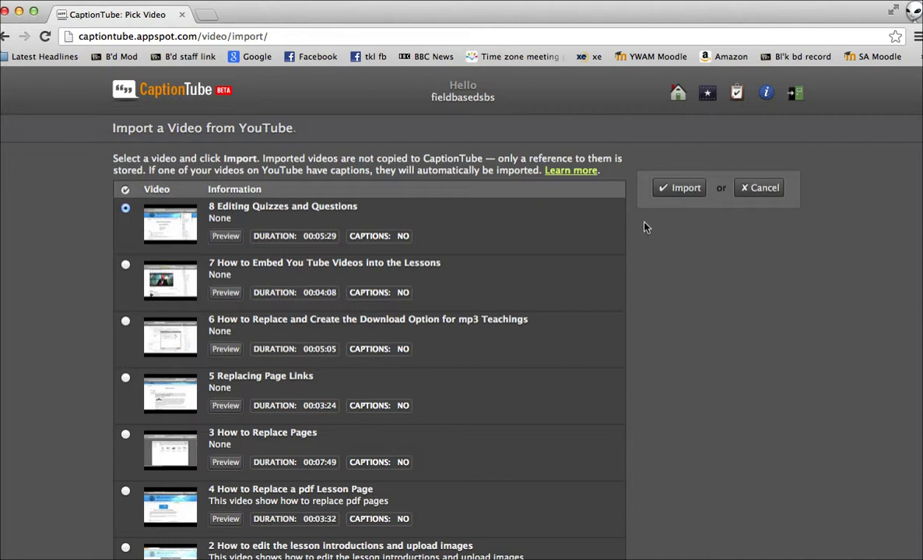
Import the 35-second Test intro video from the YouTube list into CaptionTube.
{"action": "scroll", "coordinate": [644, 226], "scroll_direction": "down", "scroll_amount": 5}
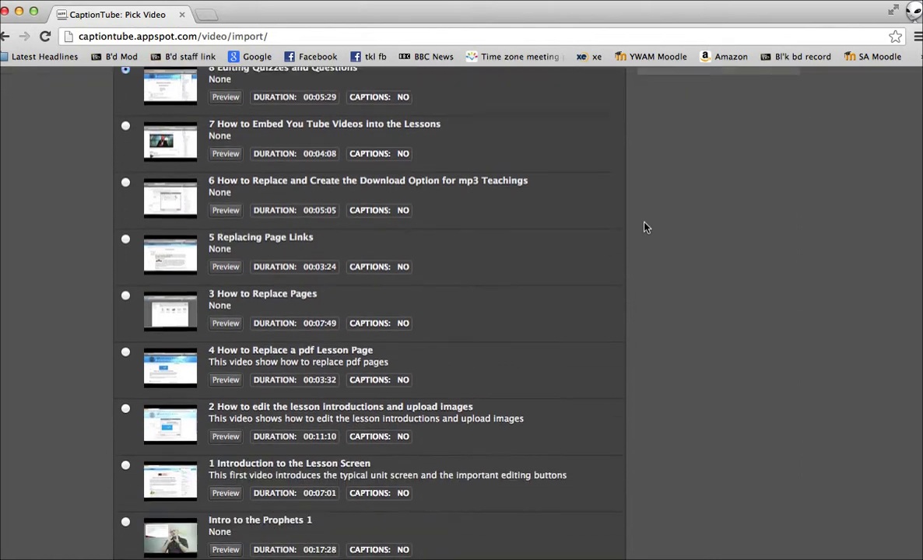
{"action": "scroll", "coordinate": [644, 227], "scroll_direction": "down", "scroll_amount": 7}
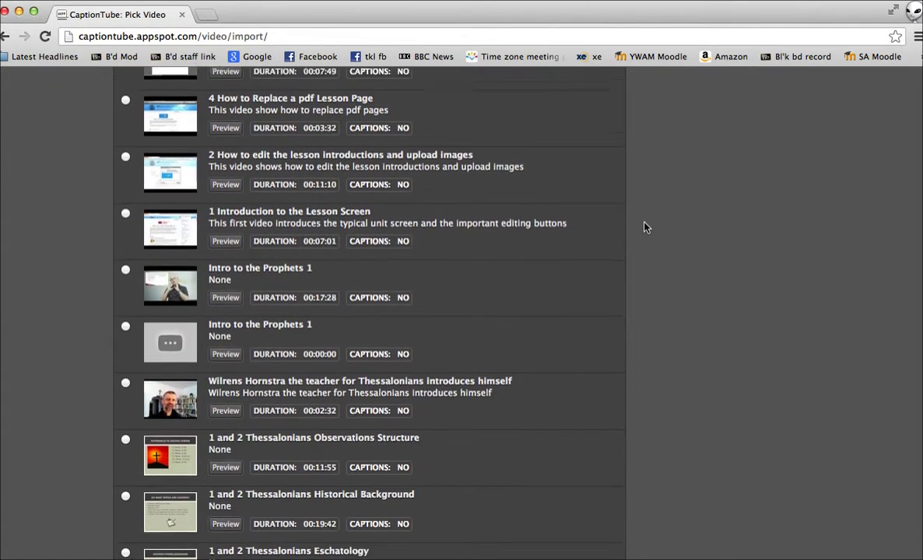
{"action": "scroll", "coordinate": [645, 227], "scroll_direction": "down", "scroll_amount": 6}
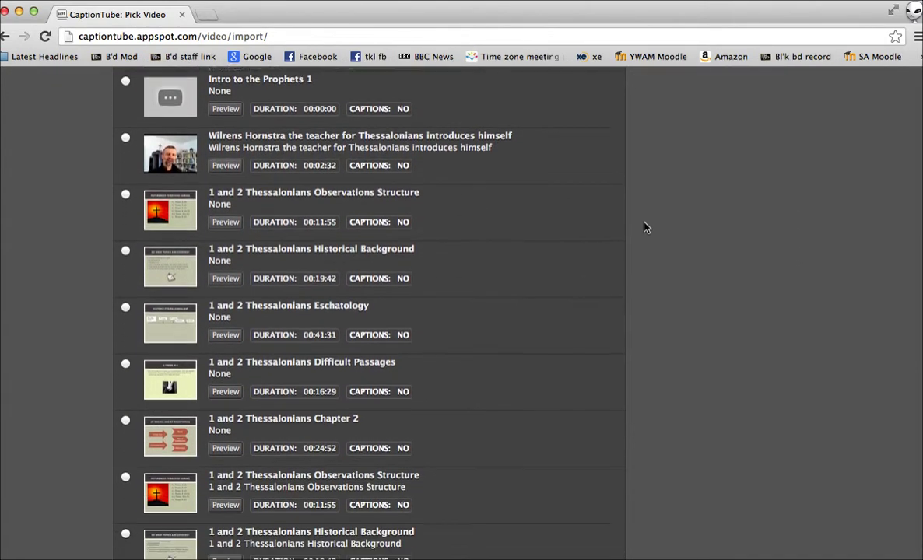
{"action": "scroll", "coordinate": [644, 227], "scroll_direction": "down", "scroll_amount": 9}
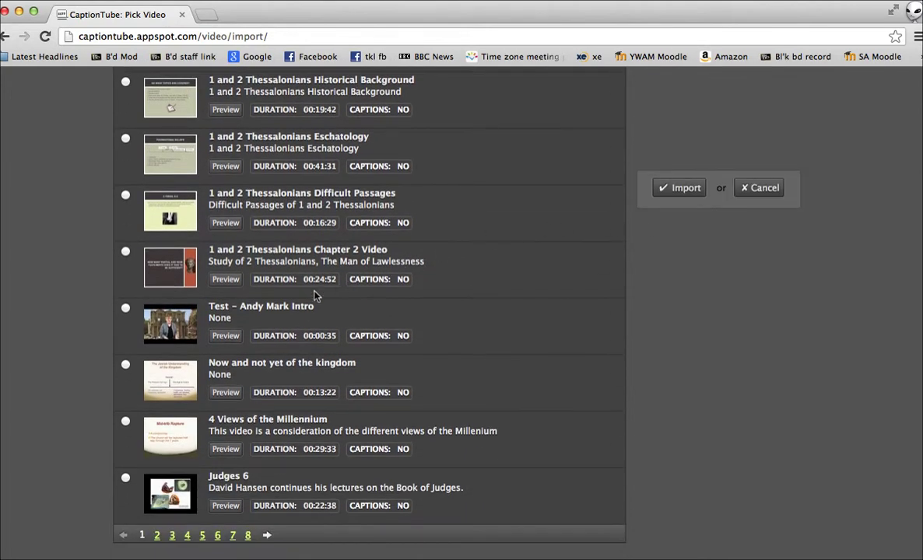
{"action": "left_click", "coordinate": [125, 310]}
{"action": "left_click", "coordinate": [688, 189]}
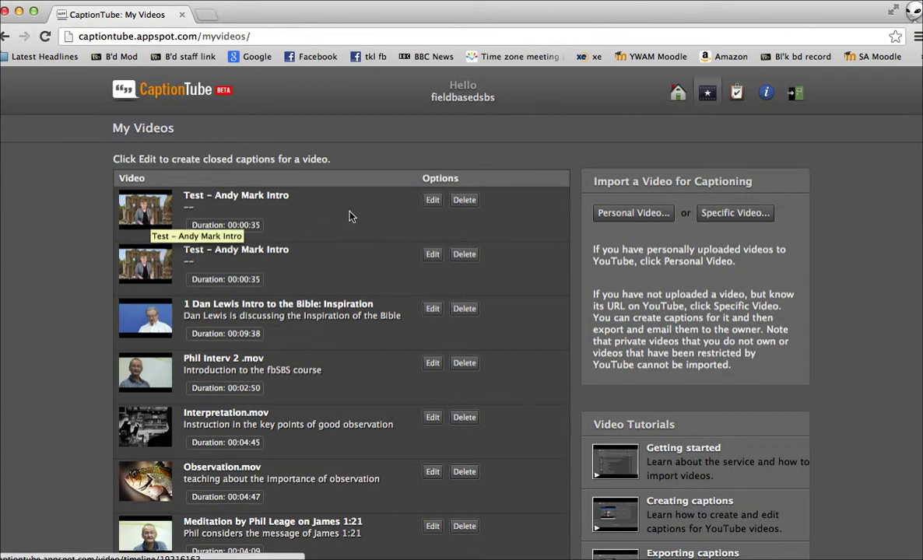
Open the caption editor for the newly imported Test intro video.
{"action": "left_click", "coordinate": [433, 201]}
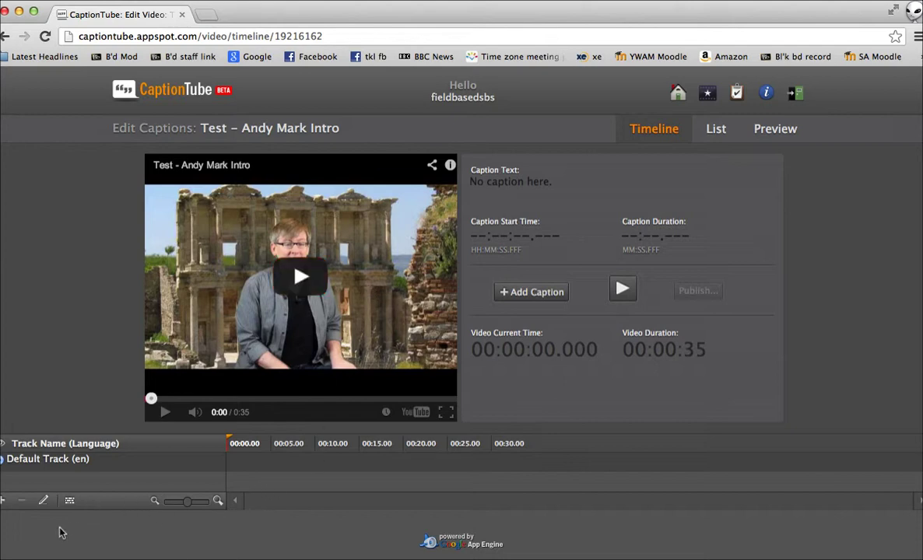
{"action": "scroll", "coordinate": [105, 531], "scroll_direction": "left", "scroll_amount": 3}
Add a new caption track named 'Francais' with French as its track language.
{"action": "left_click", "coordinate": [3, 501]}
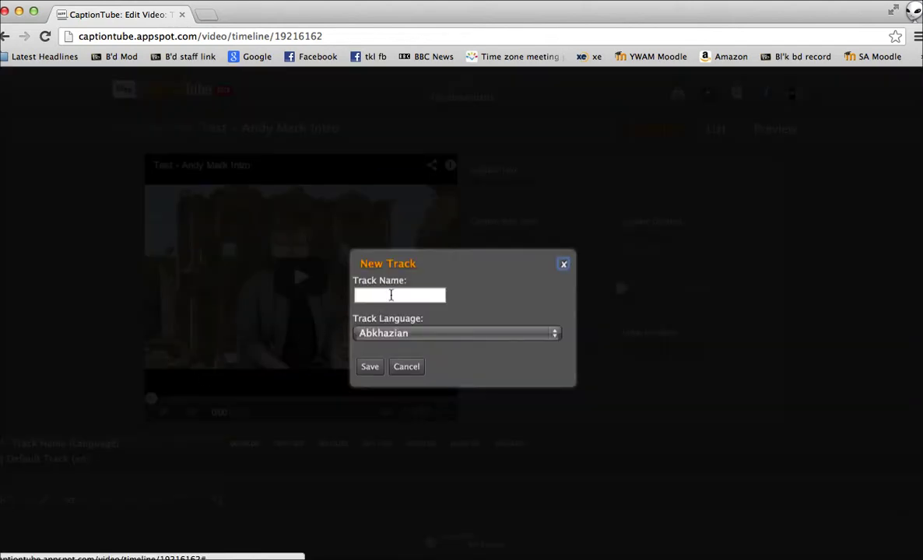
{"action": "left_click", "coordinate": [393, 294]}
{"action": "type", "text": "Fra"}
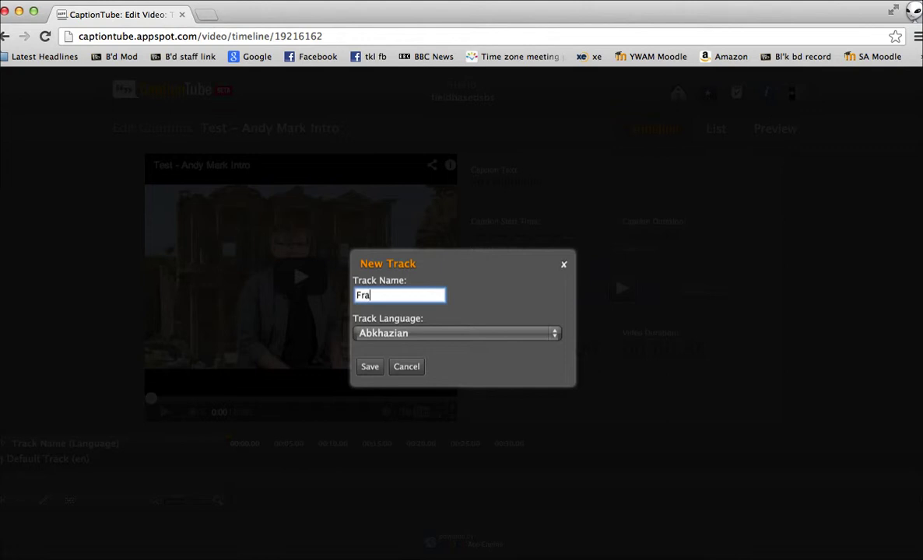
{"action": "type", "text": "ncais"}
{"action": "left_click", "coordinate": [555, 336]}
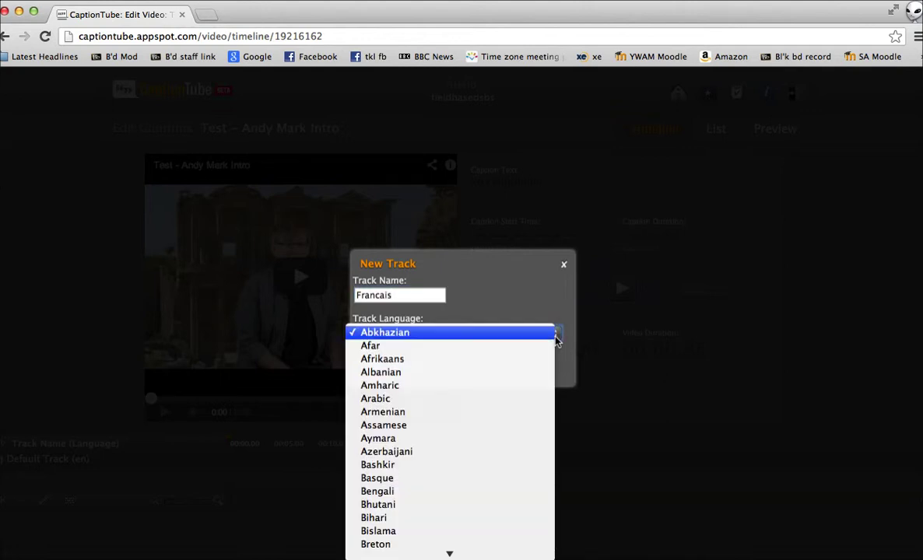
{"action": "key", "text": "f"}
{"action": "key", "text": "r"}
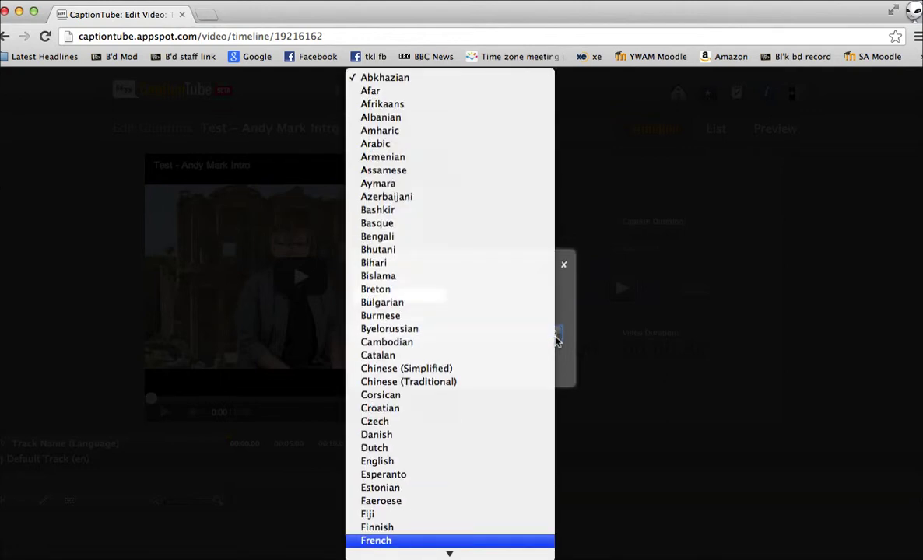
{"action": "key", "text": "Return"}
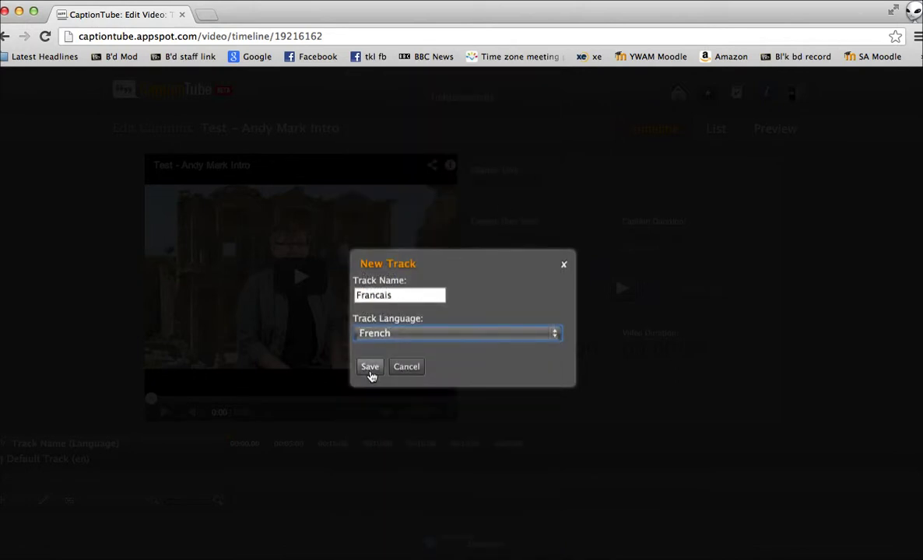
{"action": "left_click", "coordinate": [370, 368]}
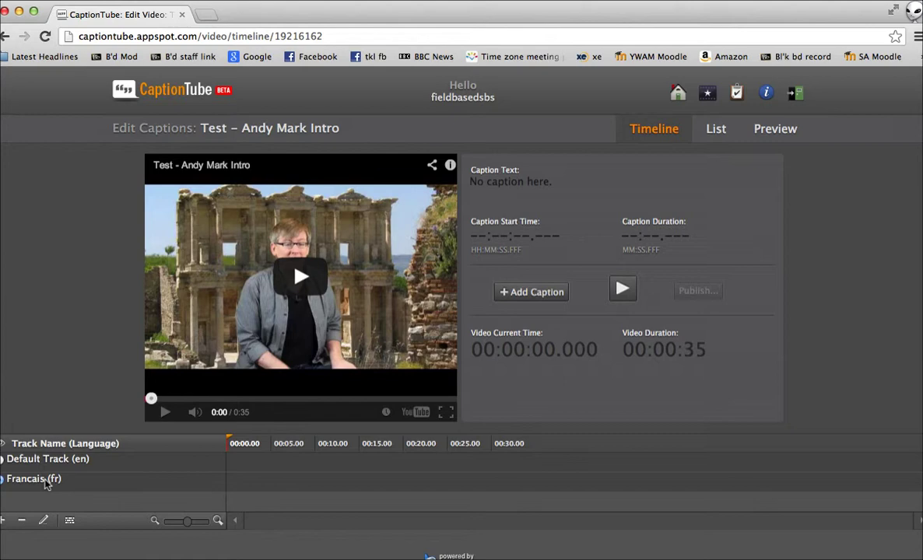
Create a third track named 'korean' with Korean language, replacing the leftover name.
{"action": "left_click", "coordinate": [4, 520]}
{"action": "left_click_drag", "start_coordinate": [403, 295], "coordinate": [320, 293]}
{"action": "type", "text": "Esp"}
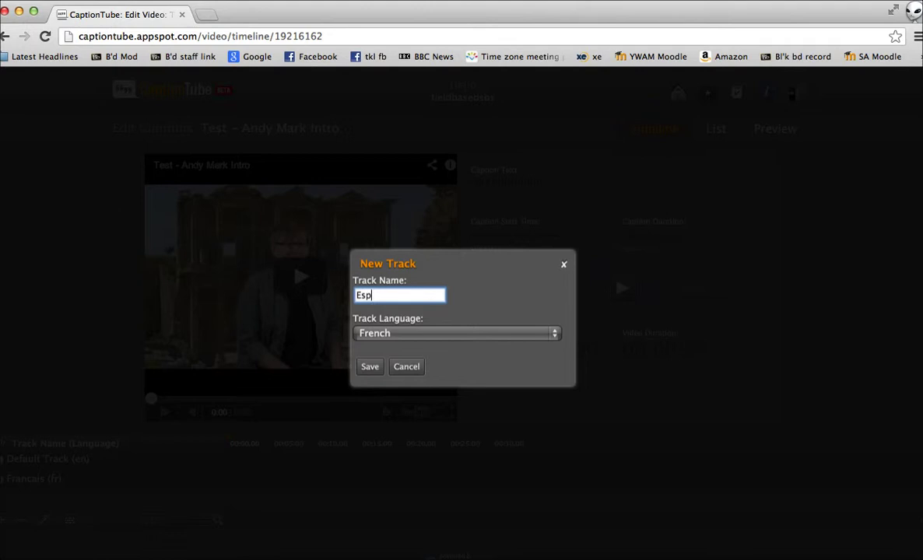
{"action": "key", "text": "BackSpace"}
{"action": "key", "text": "BackSpace"}
{"action": "key", "text": "BackSpace"}
{"action": "type", "text": "C"}
{"action": "key", "text": "BackSpace"}
{"action": "type", "text": "korean"}
{"action": "left_click", "coordinate": [554, 333]}
{"action": "type", "text": "ko"}
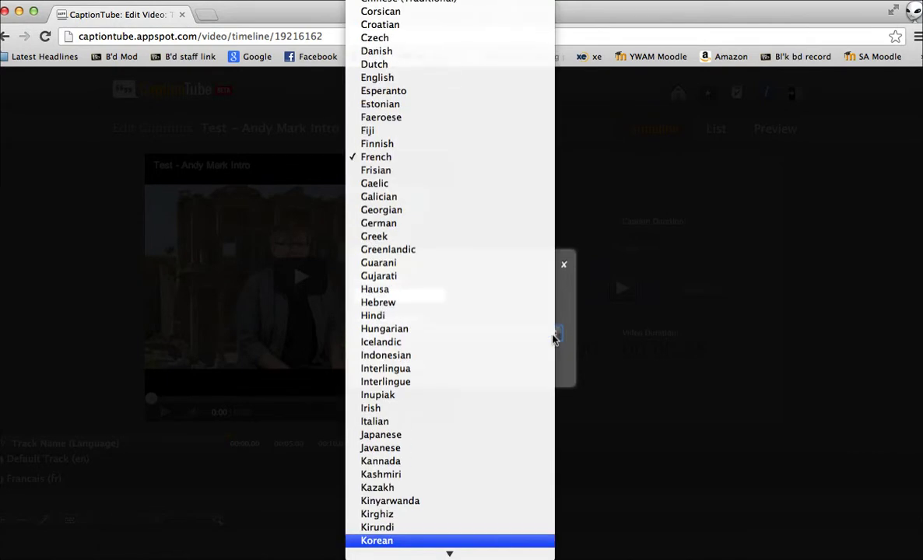
{"action": "key", "text": "Return"}
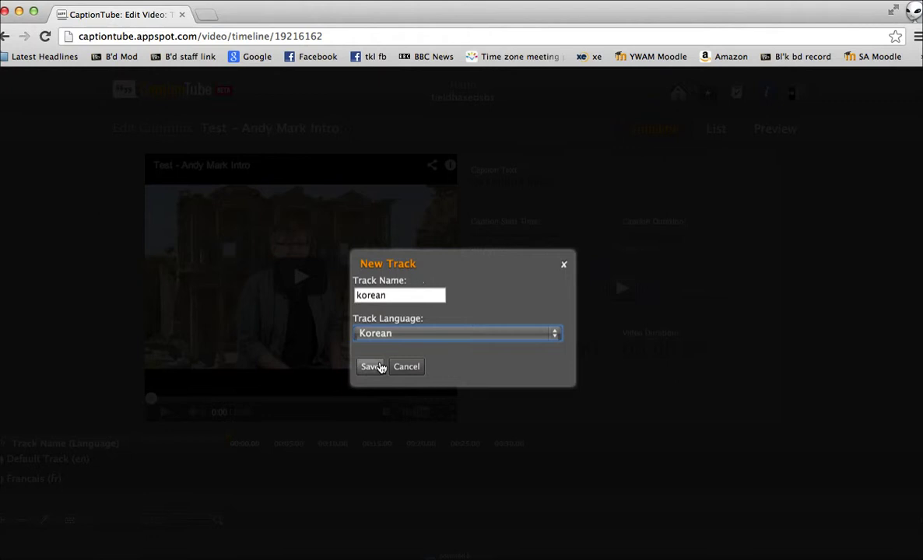
{"action": "left_click", "coordinate": [372, 367]}
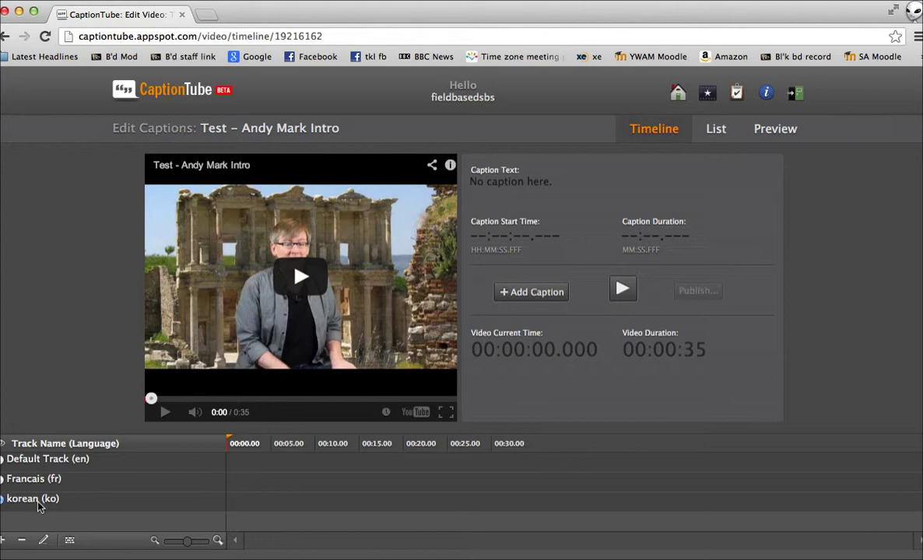
Check the korean track's properties without changes, then delete the korean track.
{"action": "left_click", "coordinate": [42, 544]}
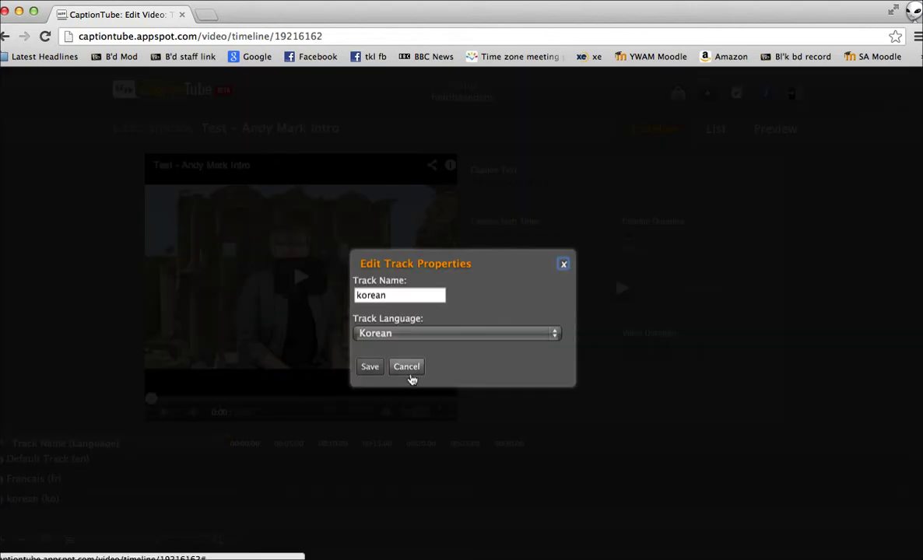
{"action": "left_click", "coordinate": [411, 378]}
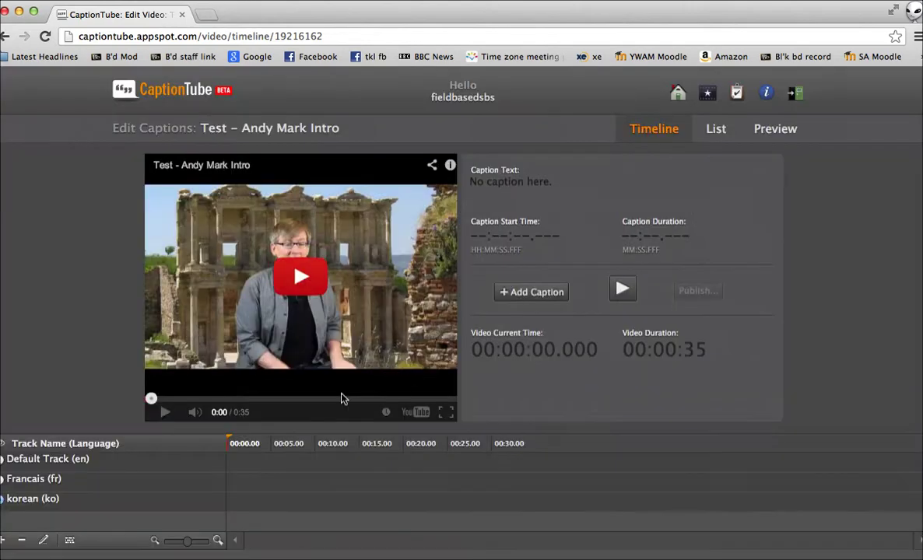
{"action": "left_click", "coordinate": [26, 544]}
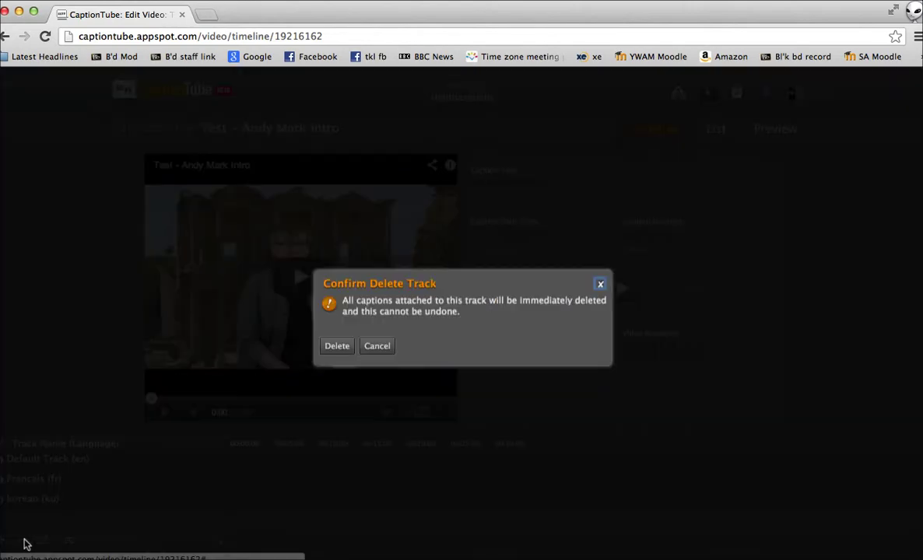
{"action": "left_click", "coordinate": [337, 347]}
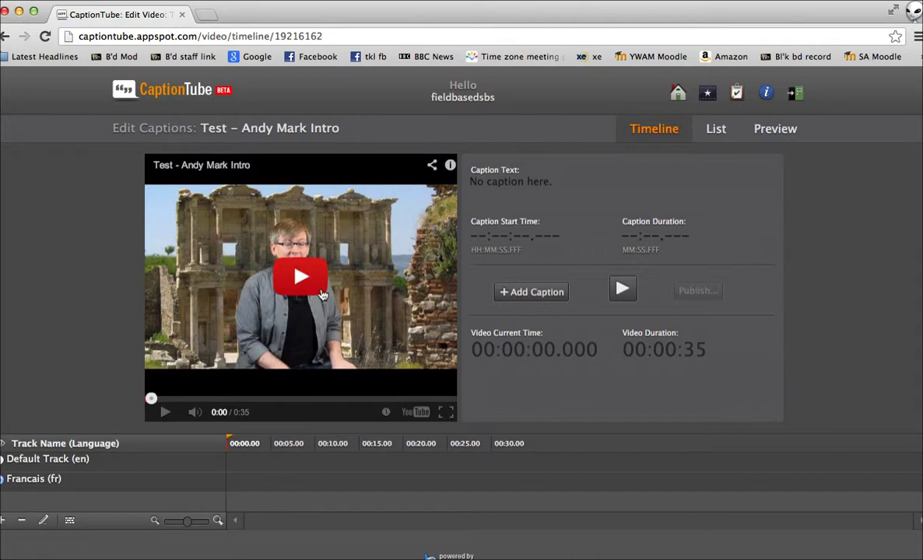
Play the video, pause at 0:07, and cue it back to 0:05 before the speech.
{"action": "left_click", "coordinate": [298, 281]}
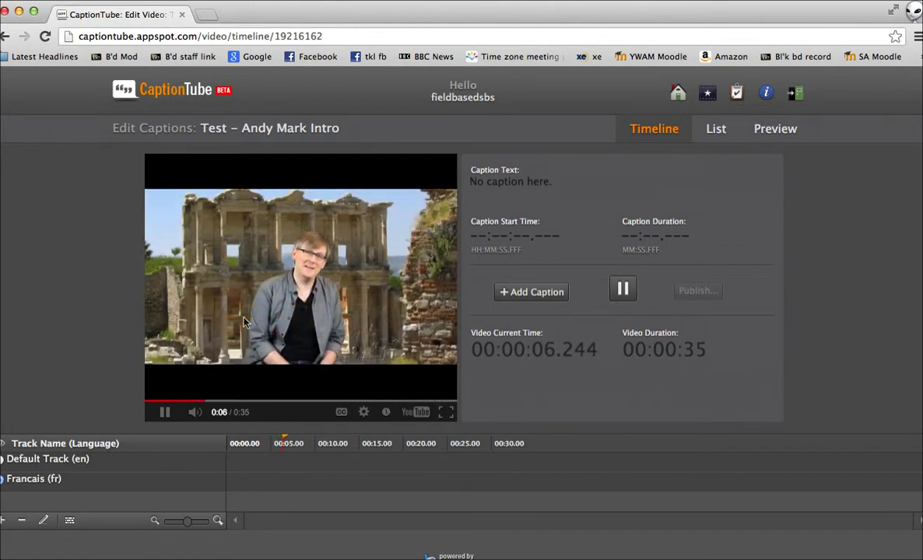
{"action": "left_click", "coordinate": [164, 419]}
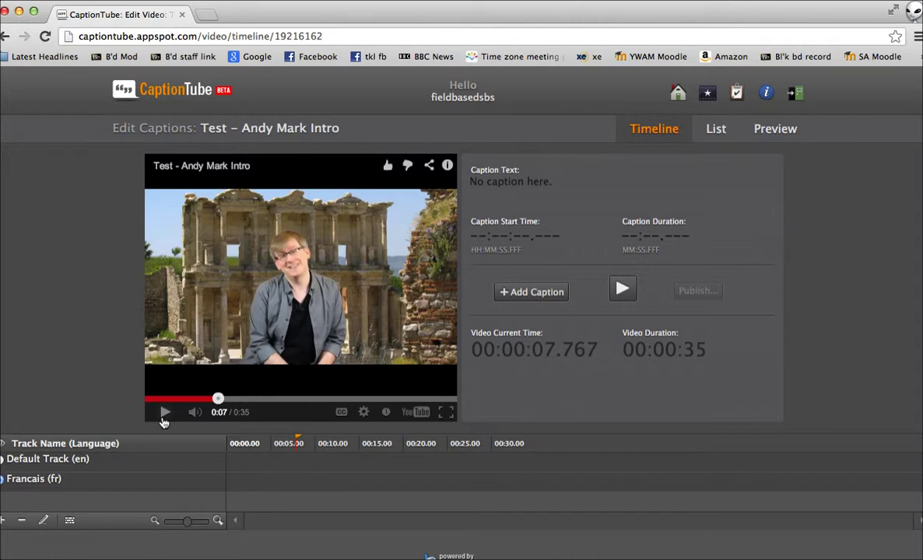
{"action": "left_click", "coordinate": [200, 403]}
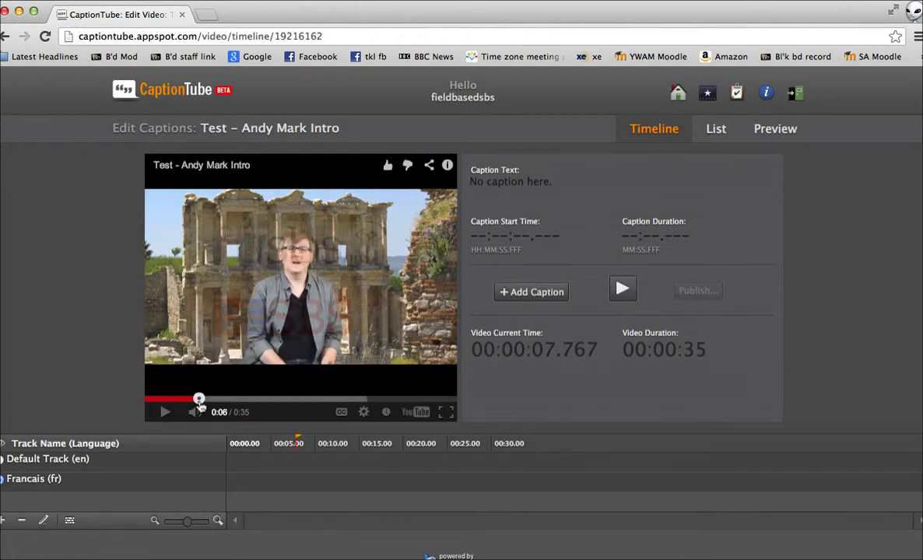
{"action": "left_click", "coordinate": [190, 401]}
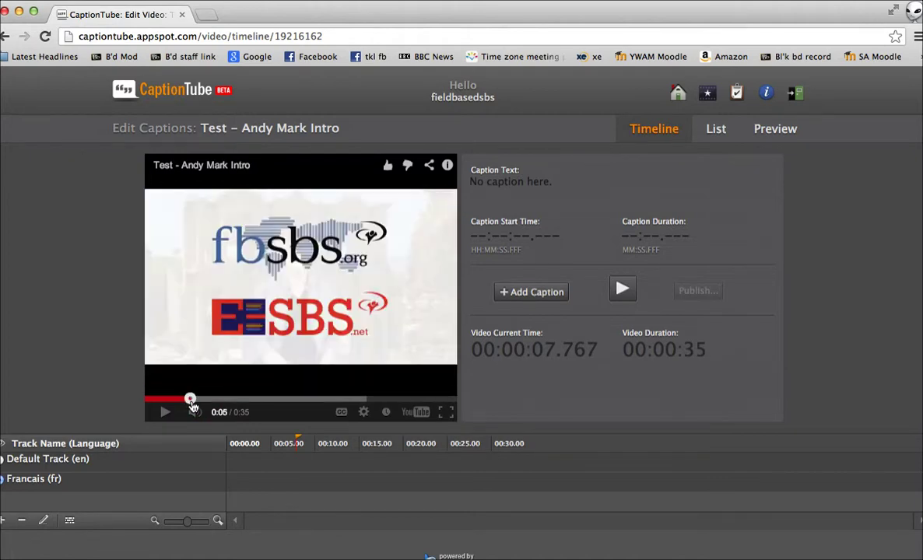
Draft a caption at 00:00:04.592 reading 'Bonjour mon nom est' plus the speaker's name, lasting 00:02.954.
{"action": "left_click", "coordinate": [513, 294]}
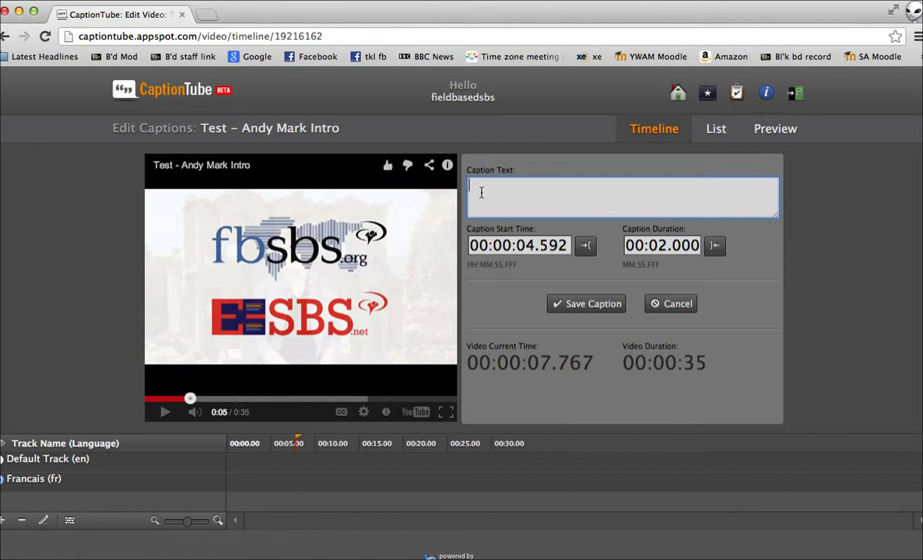
{"action": "left_click", "coordinate": [165, 418]}
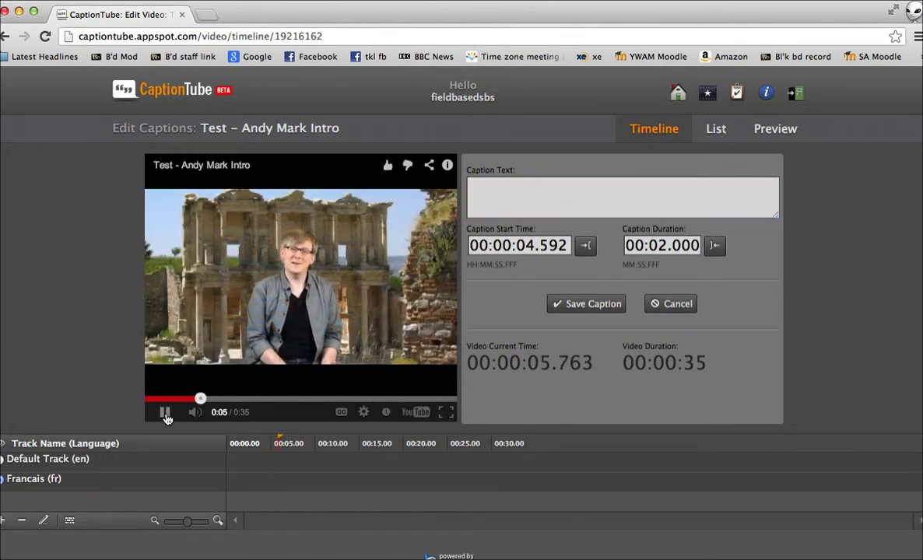
{"action": "left_click", "coordinate": [166, 418]}
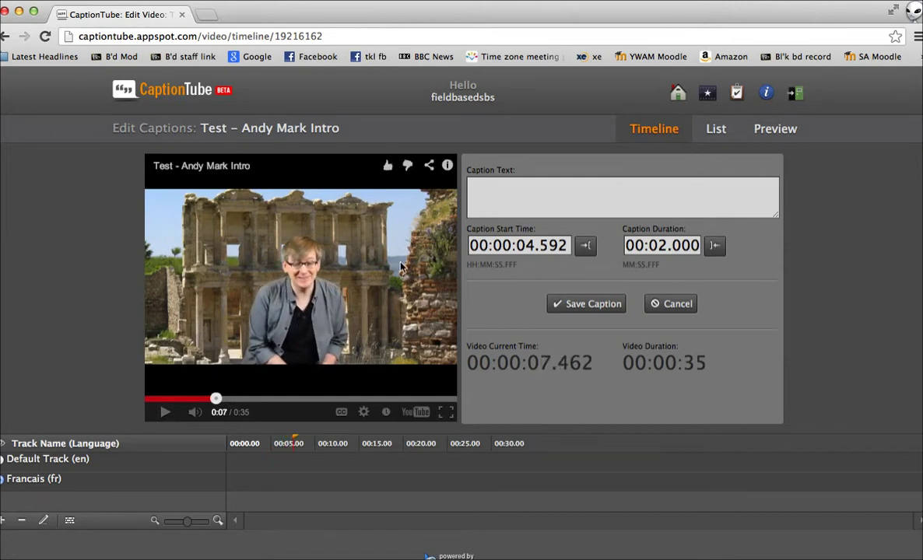
{"action": "left_click", "coordinate": [487, 205]}
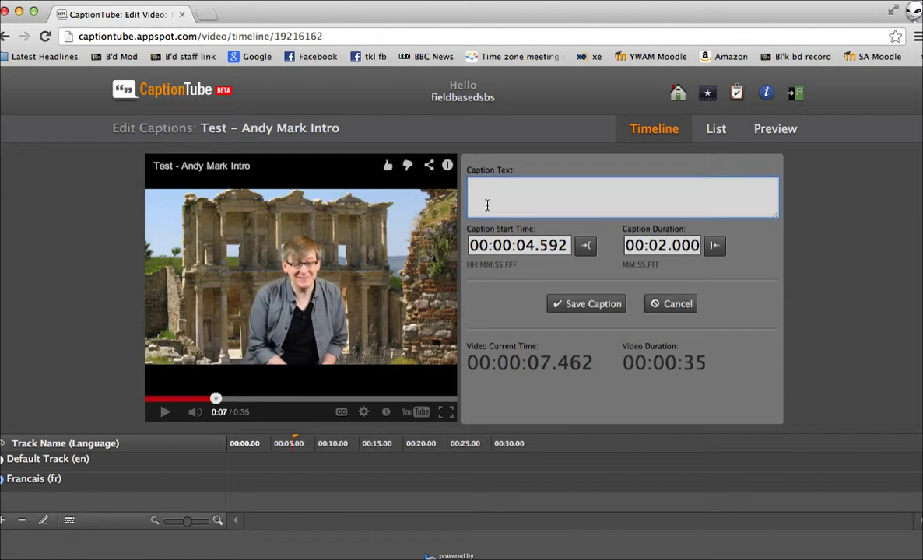
{"action": "type", "text": "Bonjour mon nom est NDY"}
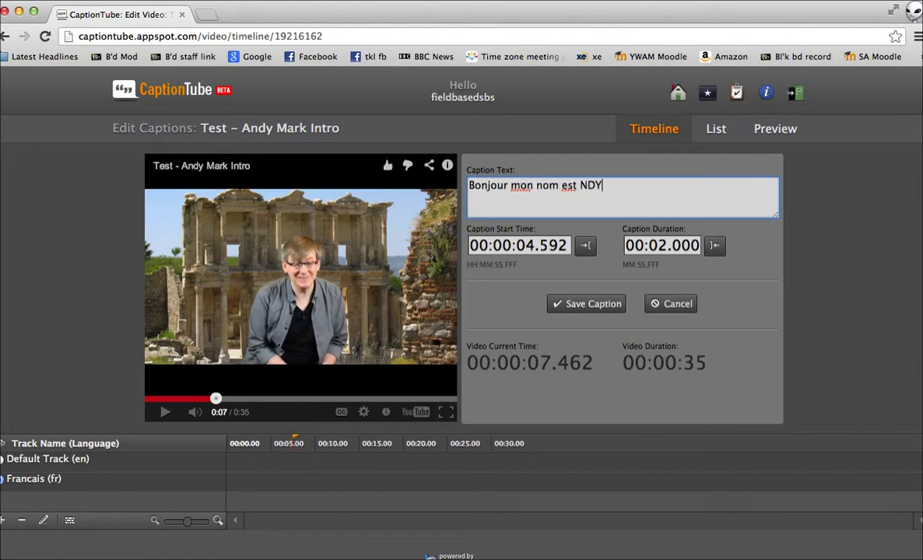
{"action": "key", "text": "BackSpace"}
{"action": "key", "text": "BackSpace"}
{"action": "key", "text": "BackSpace"}
{"action": "type", "text": "AN"}
{"action": "key", "text": "BackSpace"}
{"action": "type", "text": "ndy Thomas..."}
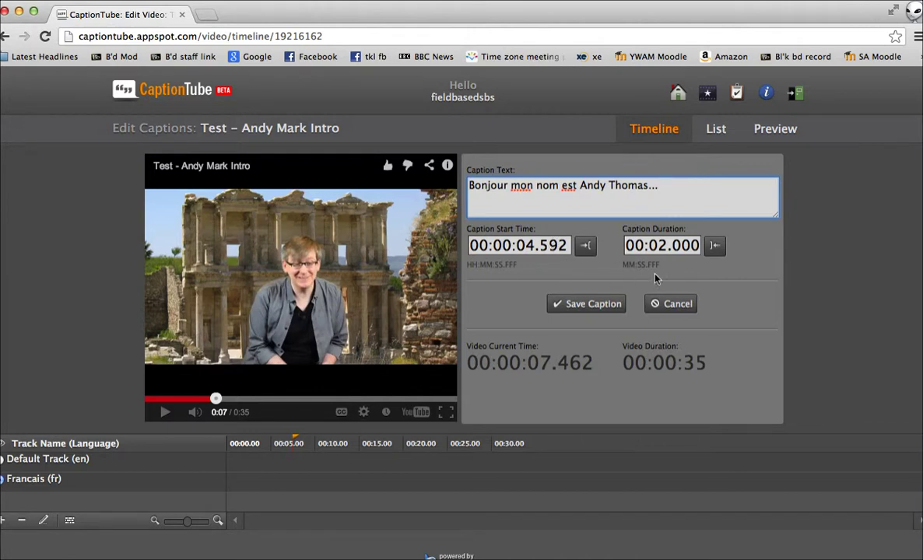
{"action": "left_click", "coordinate": [715, 247]}
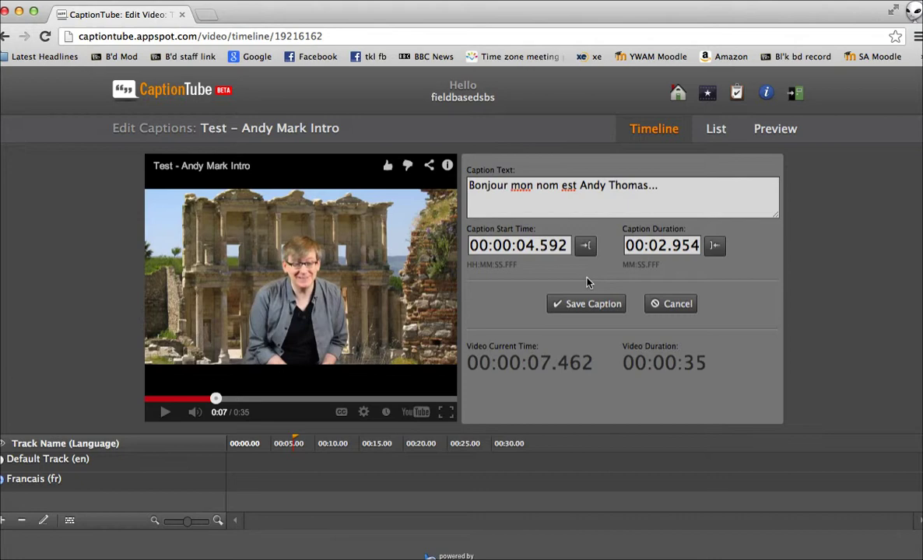
Save the first caption and start a second one, playing to about 0:10.
{"action": "left_click", "coordinate": [584, 305]}
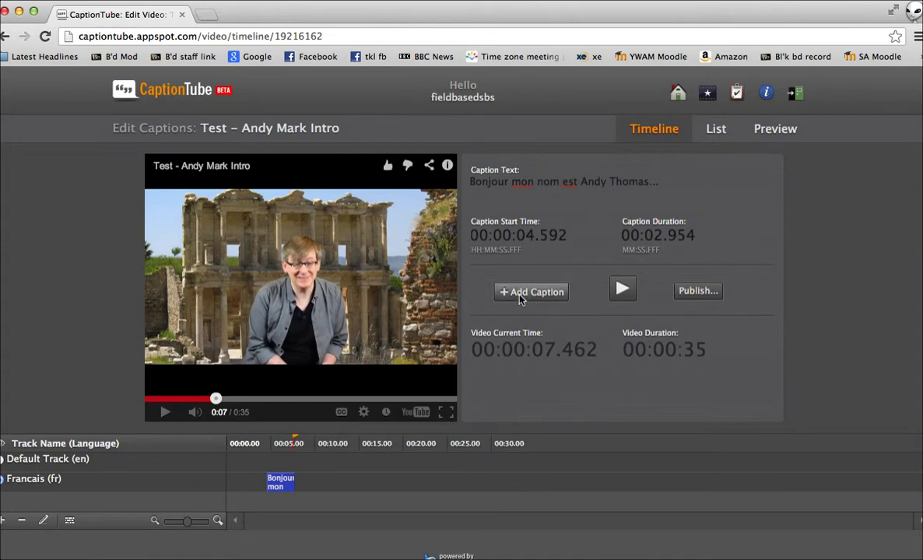
{"action": "left_click", "coordinate": [520, 293]}
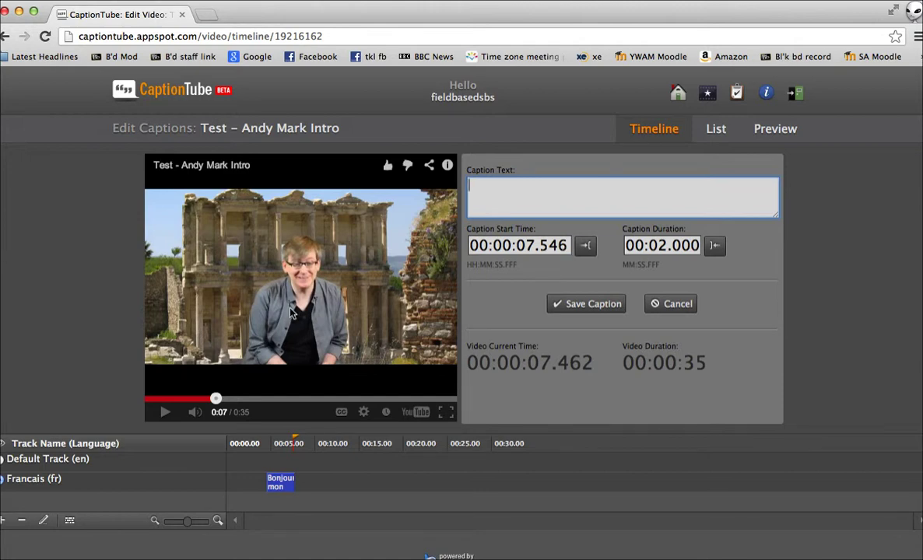
{"action": "left_click", "coordinate": [162, 417]}
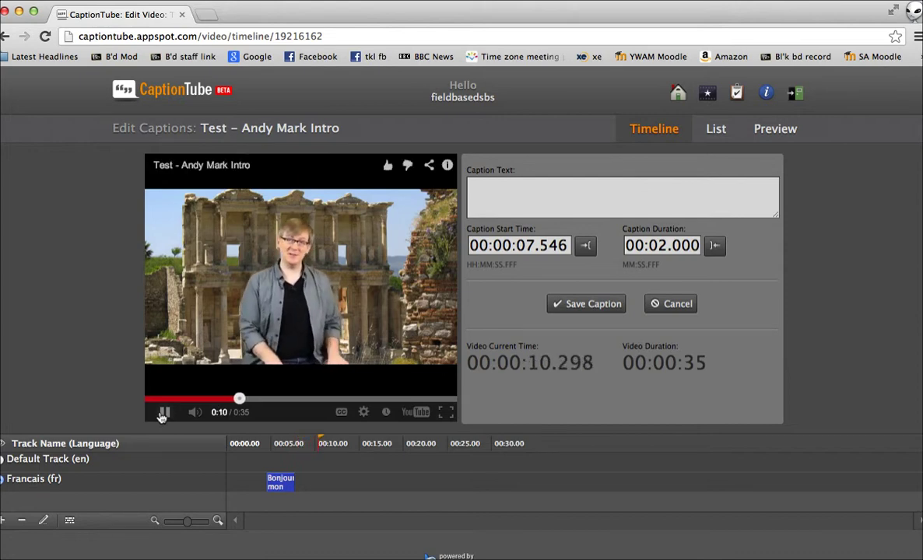
{"action": "left_click", "coordinate": [162, 417]}
Save the caption 'Il est le leader des SBS ici au King's Lodge' ending at the current time.
{"action": "left_click", "coordinate": [516, 205]}
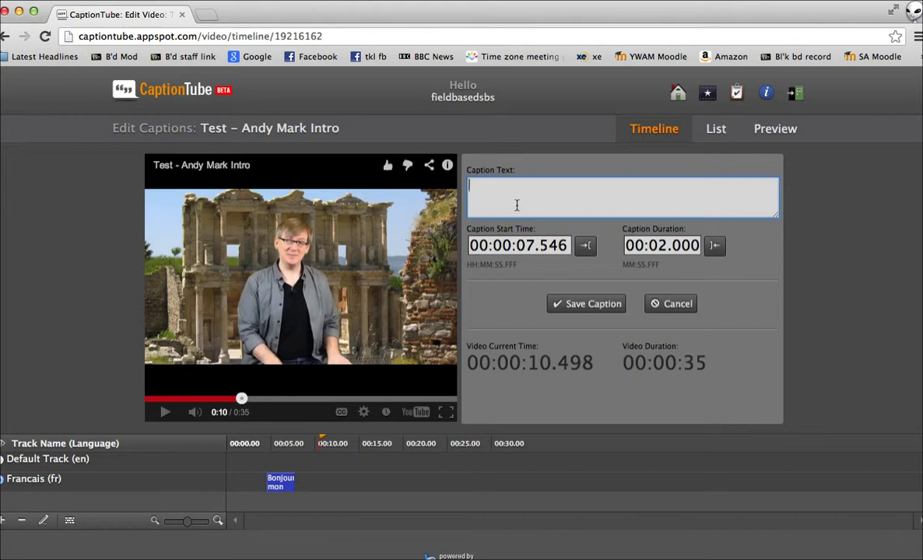
{"action": "type", "text": "Il est le leader d"}
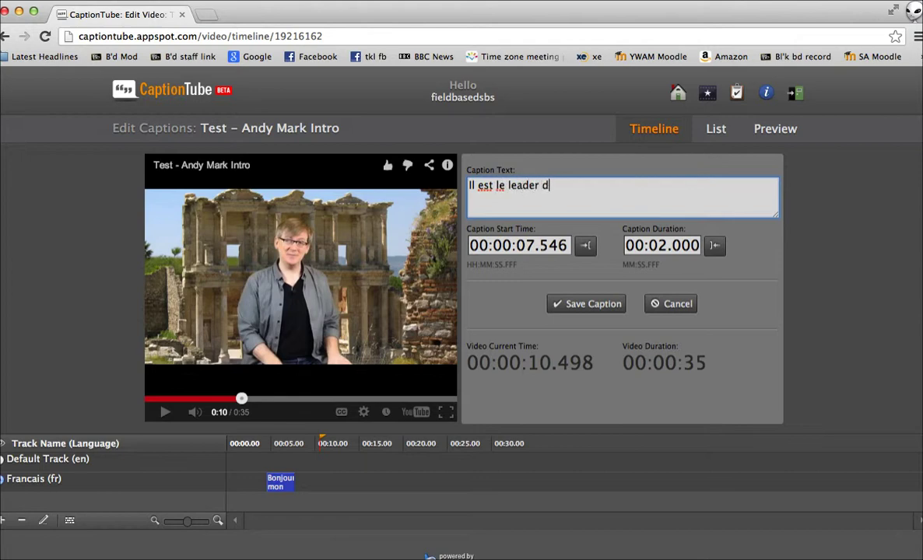
{"action": "type", "text": "es SBS ici au King"}
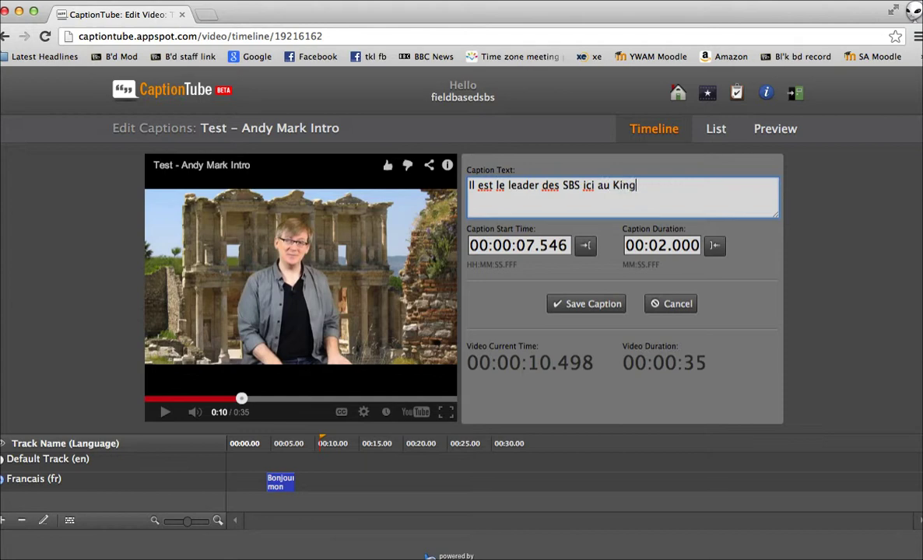
{"action": "type", "text": "'s Lodeg"}
{"action": "key", "text": "BackSpace"}
{"action": "key", "text": "BackSpace"}
{"action": "type", "text": "ge"}
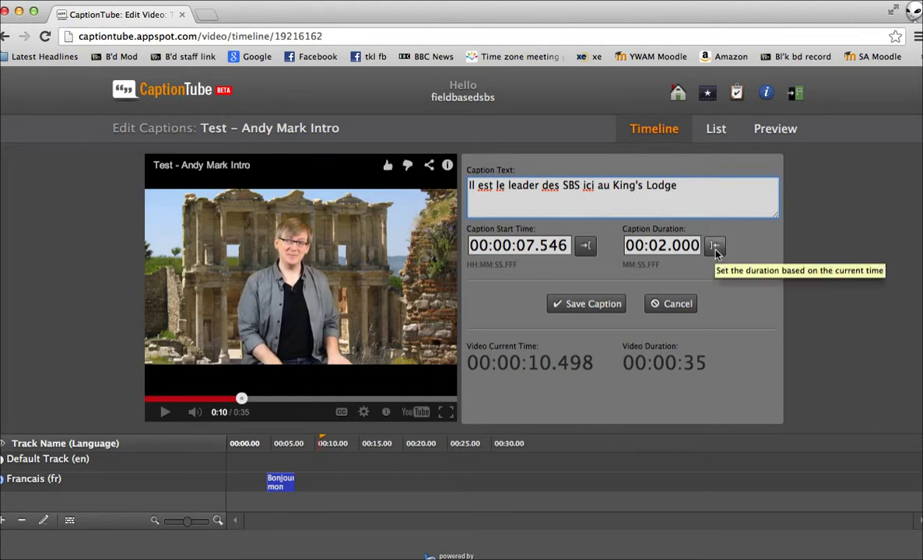
{"action": "left_click", "coordinate": [715, 247]}
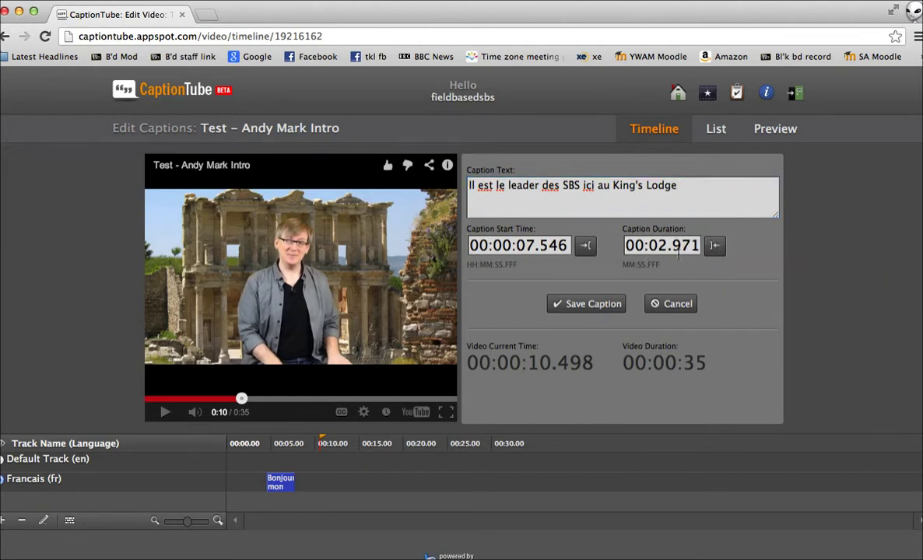
{"action": "left_click", "coordinate": [588, 304]}
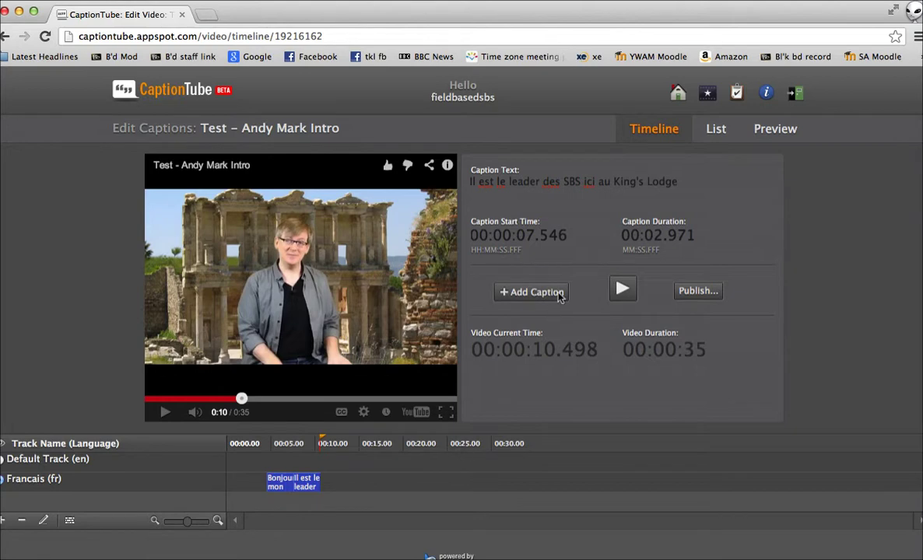
Add a third French caption '.... 12 years....' at 00:00:10.517 lasting 00:04.431.
{"action": "left_click", "coordinate": [515, 293]}
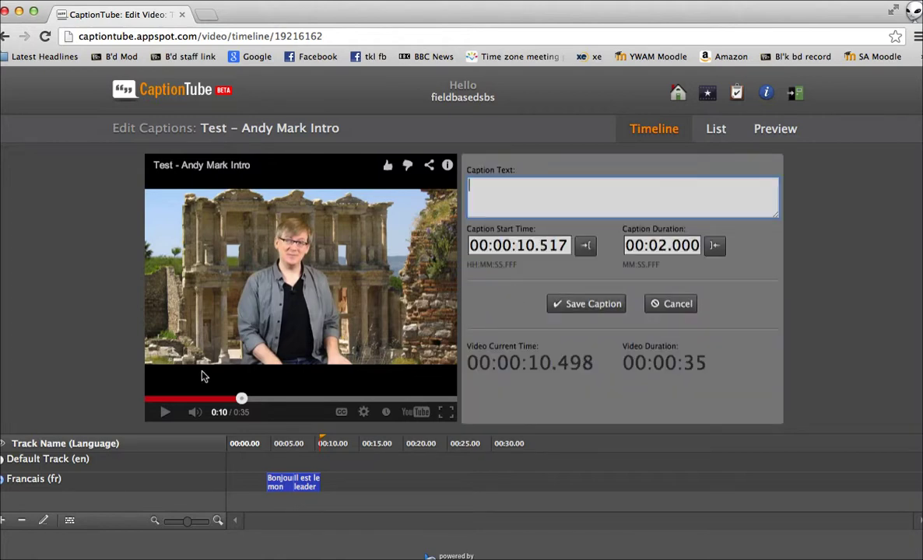
{"action": "left_click", "coordinate": [158, 418]}
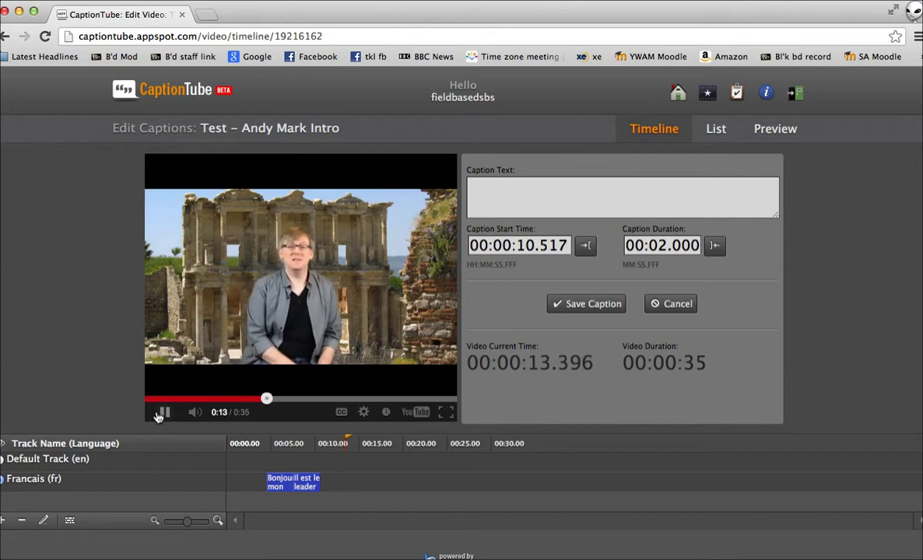
{"action": "left_click", "coordinate": [158, 417]}
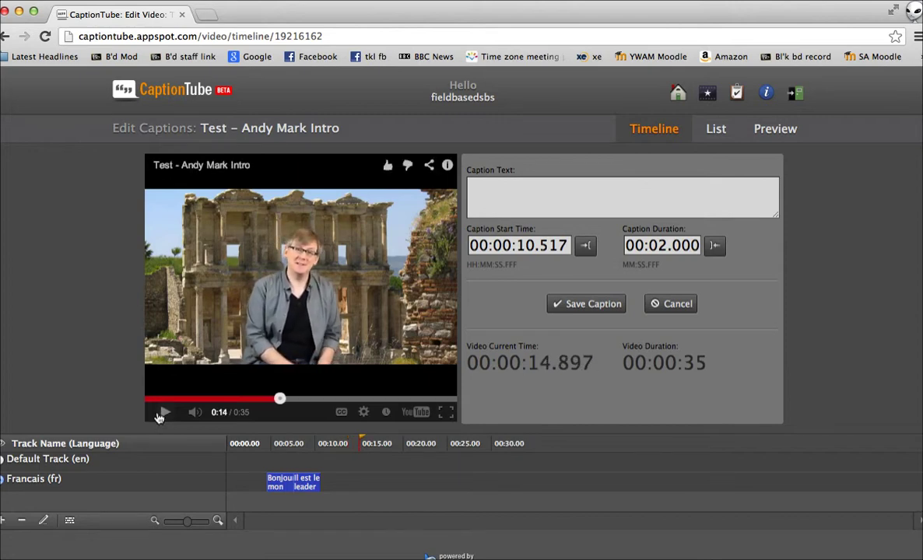
{"action": "left_click", "coordinate": [521, 195]}
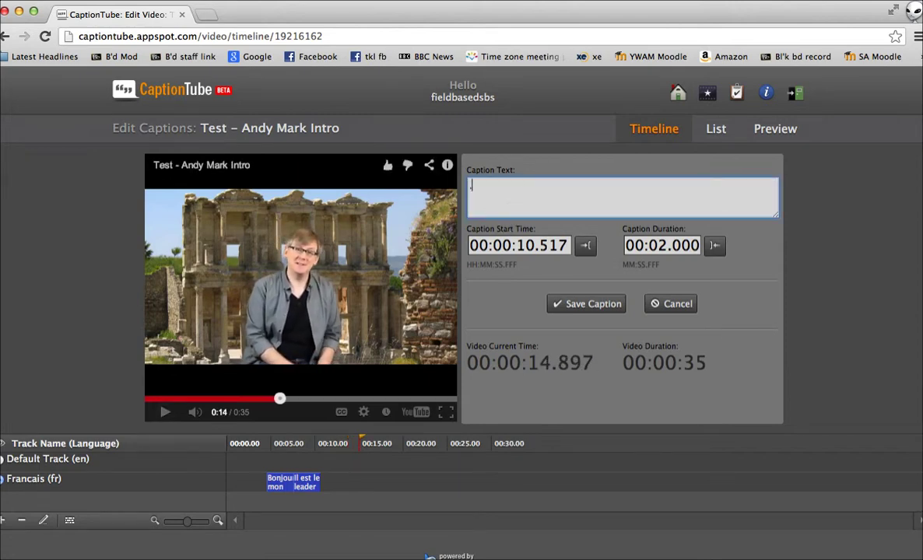
{"action": "type", "text": ".... 12 years...."}
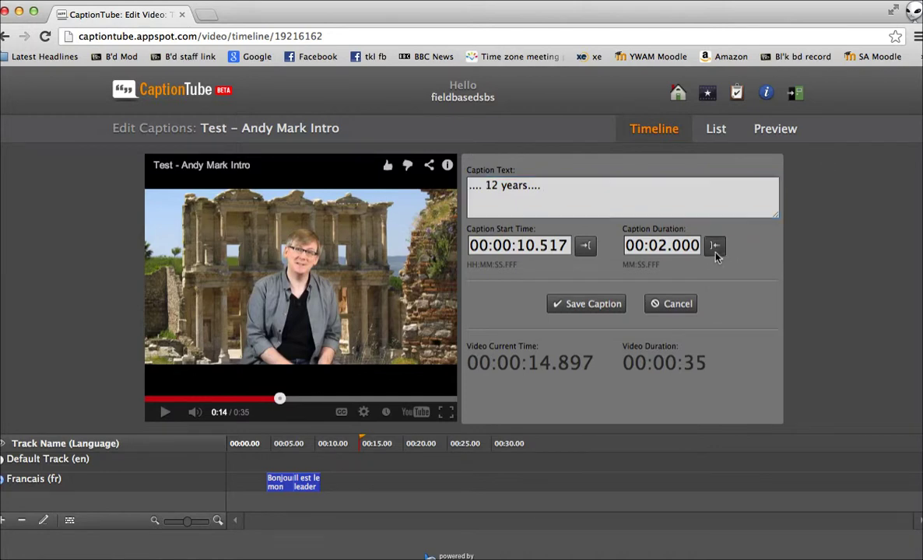
{"action": "left_click", "coordinate": [713, 246]}
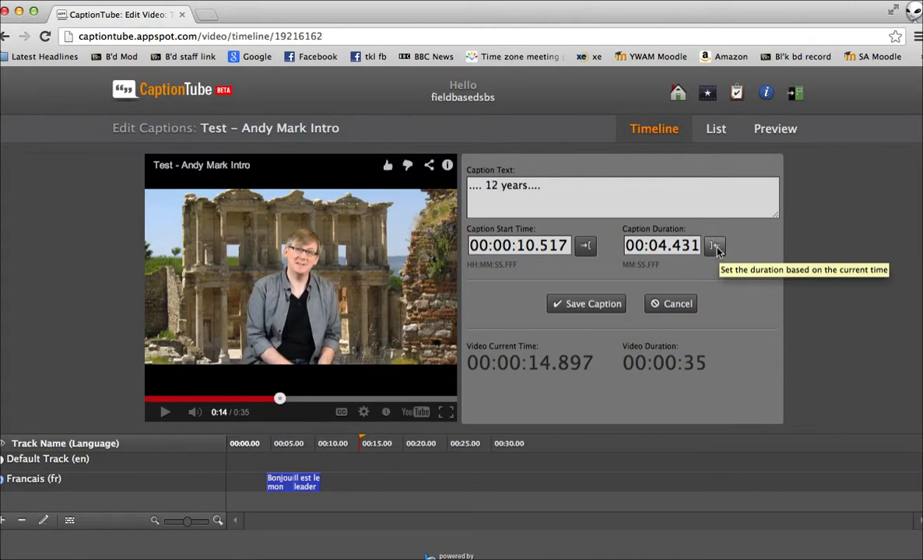
{"action": "left_click", "coordinate": [598, 307]}
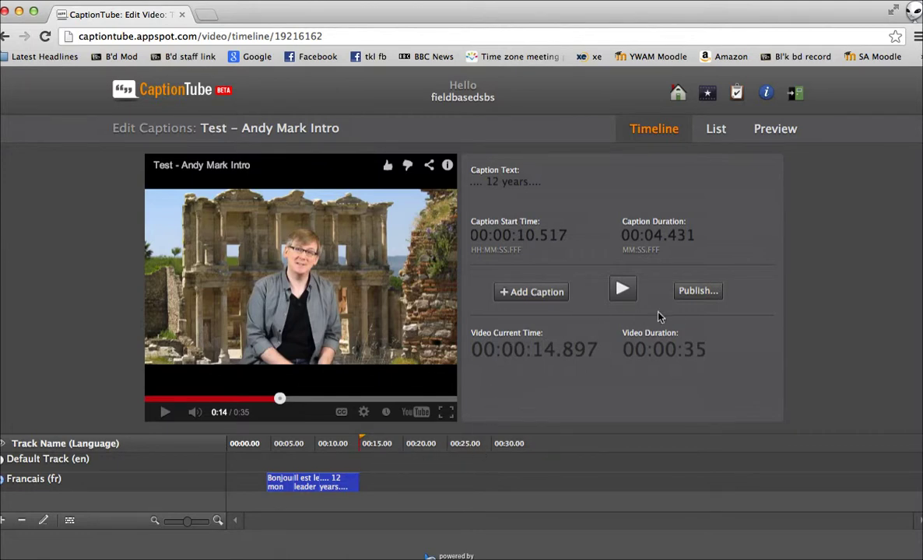
{"action": "left_click", "coordinate": [716, 141]}
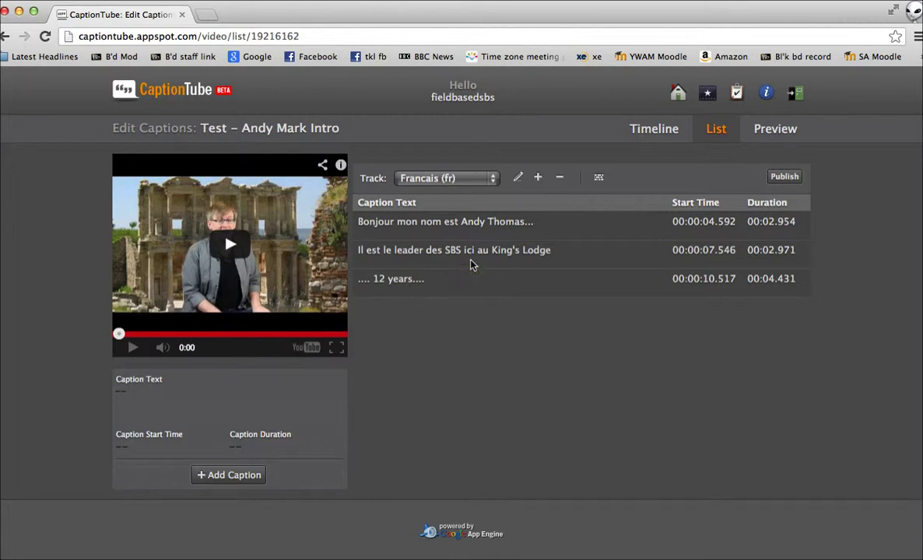
Replace the second French caption's text with 'I'm the SBS leader', save it, and return to the timeline.
{"action": "left_click", "coordinate": [470, 264]}
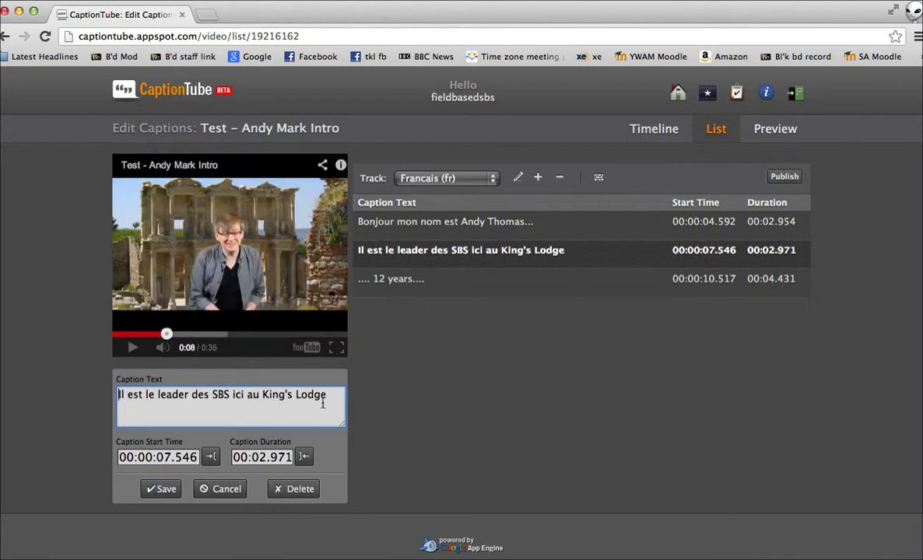
{"action": "left_click_drag", "start_coordinate": [328, 394], "coordinate": [86, 391]}
{"action": "type", "text": "H"}
{"action": "key", "text": "BackSpace"}
{"action": "key", "text": "BackSpace"}
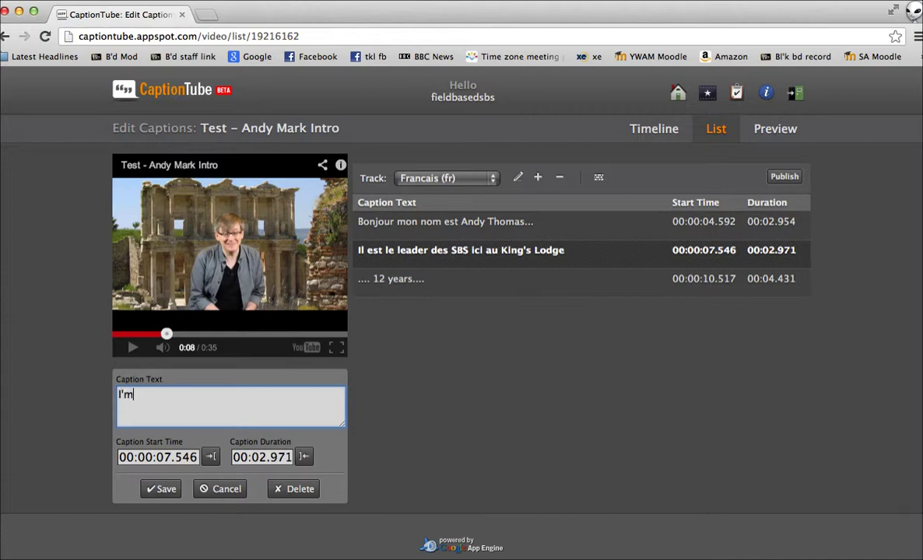
{"action": "type", "text": "I'm the SBS lea"}
{"action": "key", "text": "BackSpace"}
{"action": "key", "text": "BackSpace"}
{"action": "key", "text": "BackSpace"}
{"action": "key", "text": "BackSpace"}
{"action": "type", "text": "der..."}
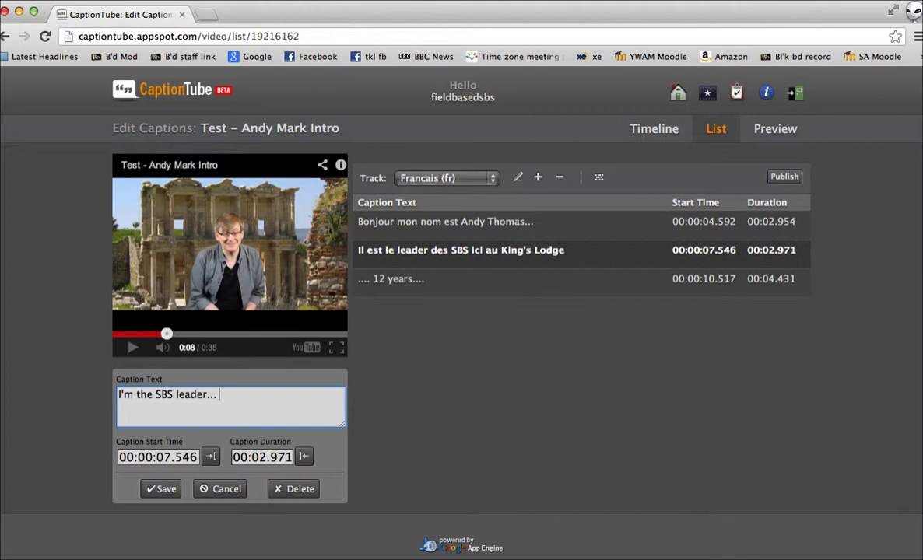
{"action": "left_click", "coordinate": [156, 489]}
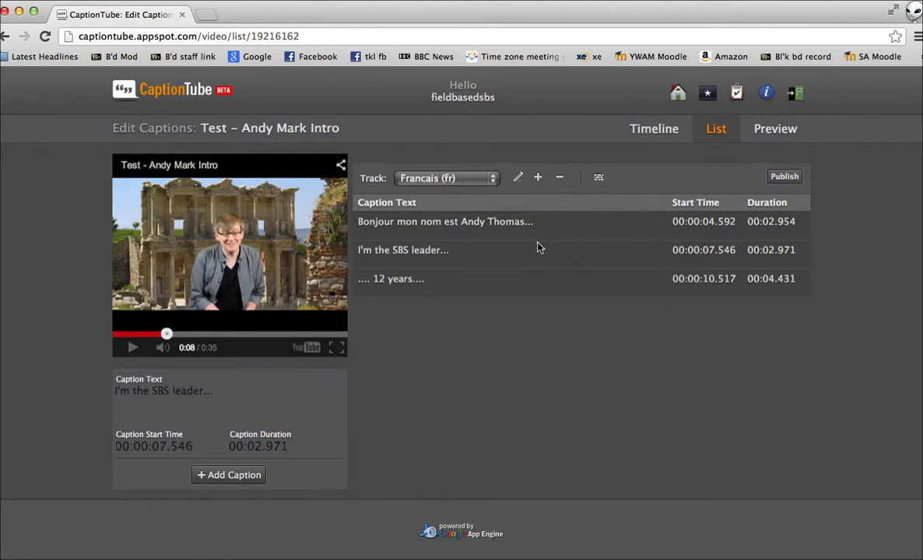
{"action": "left_click", "coordinate": [649, 137]}
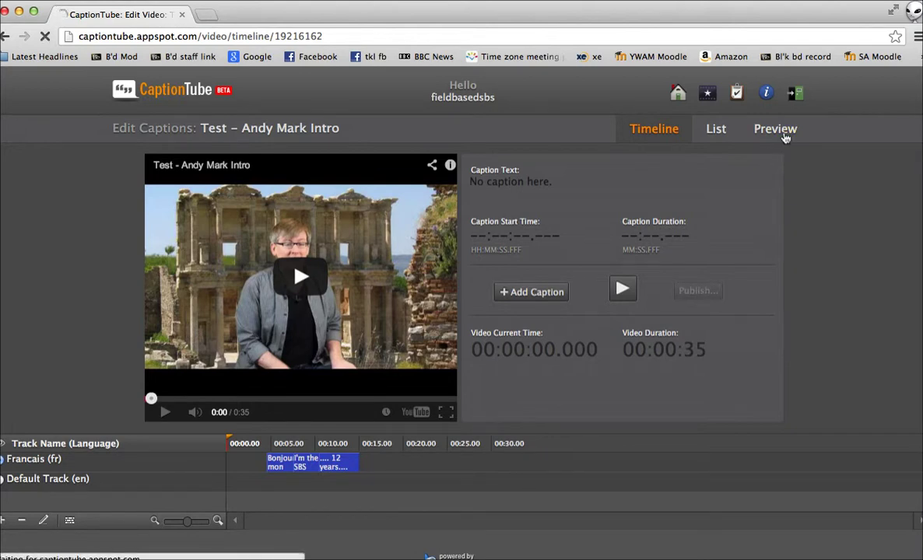
{"action": "left_click", "coordinate": [781, 137]}
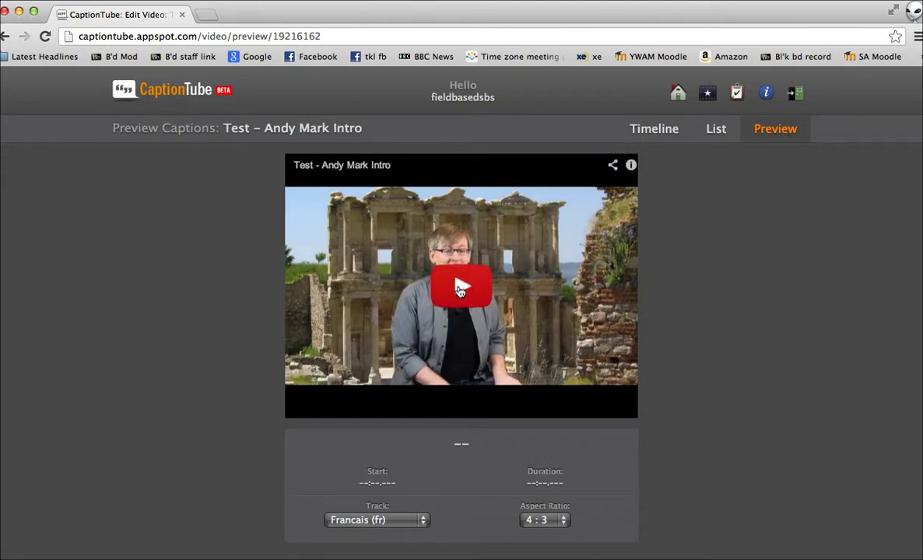
Play the French-captioned preview and pause it at 0:15 on '.... 12 years....'.
{"action": "left_click", "coordinate": [459, 290]}
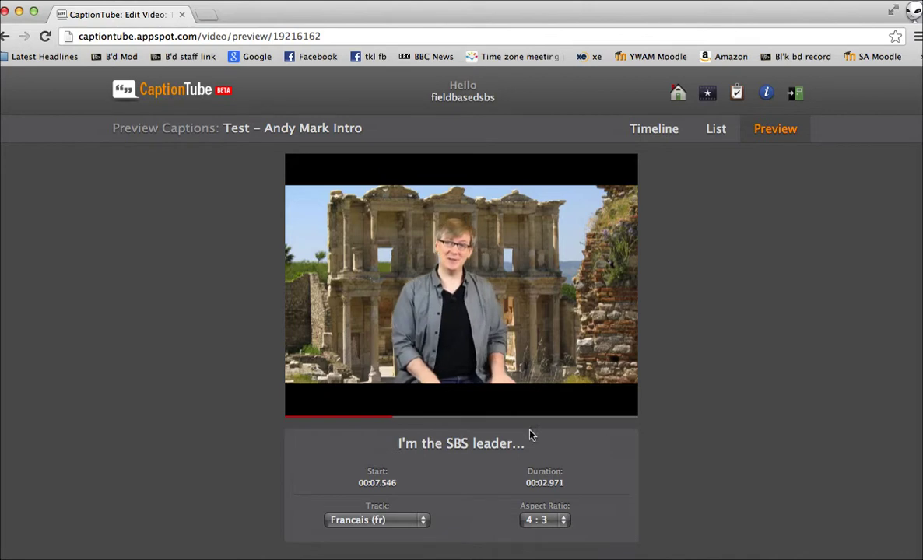
{"action": "mouse_move", "coordinate": [436, 371]}
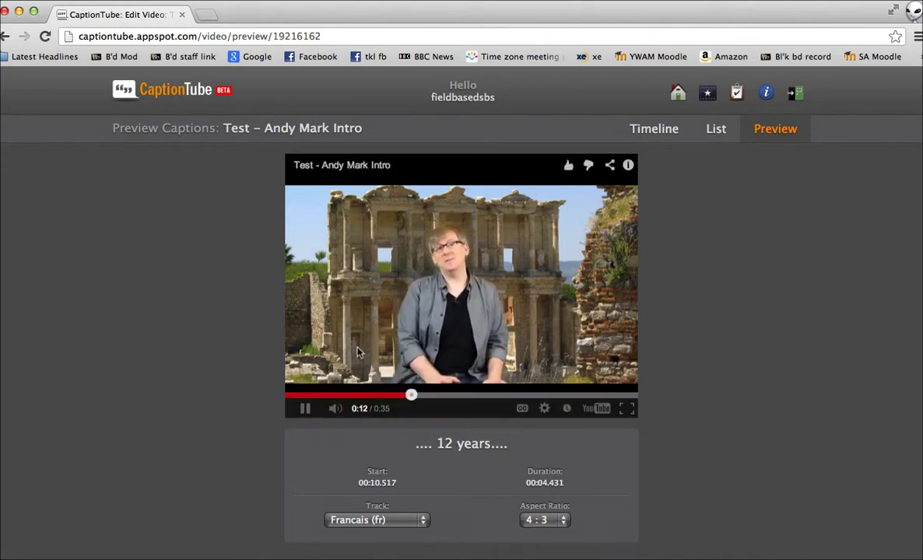
{"action": "left_click", "coordinate": [299, 412]}
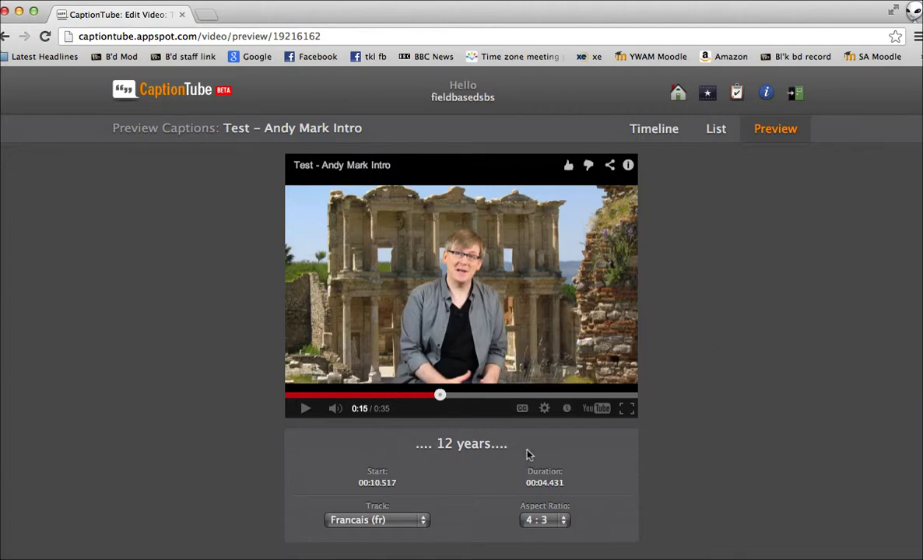
{"action": "left_click", "coordinate": [716, 143]}
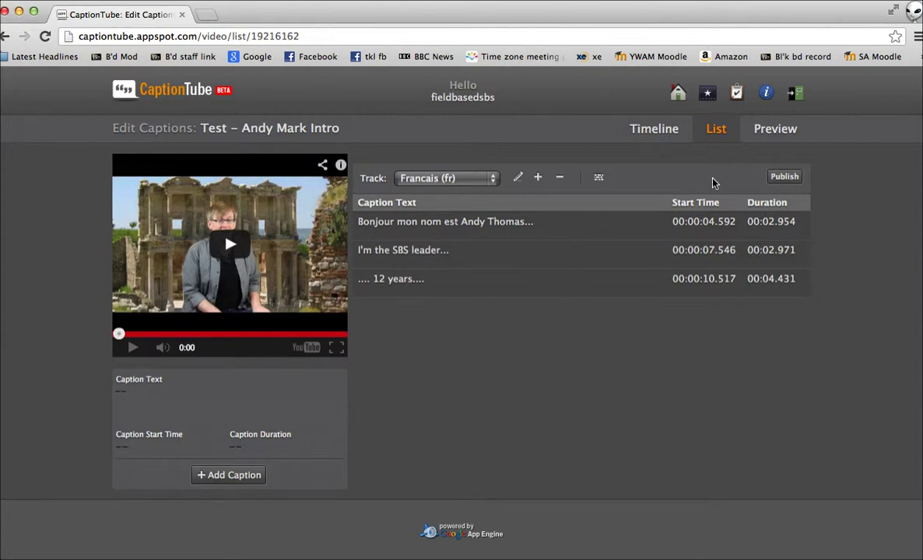
Publish the French caption track with the Publish on YouTube option and proceed to YouTube.
{"action": "left_click", "coordinate": [796, 182]}
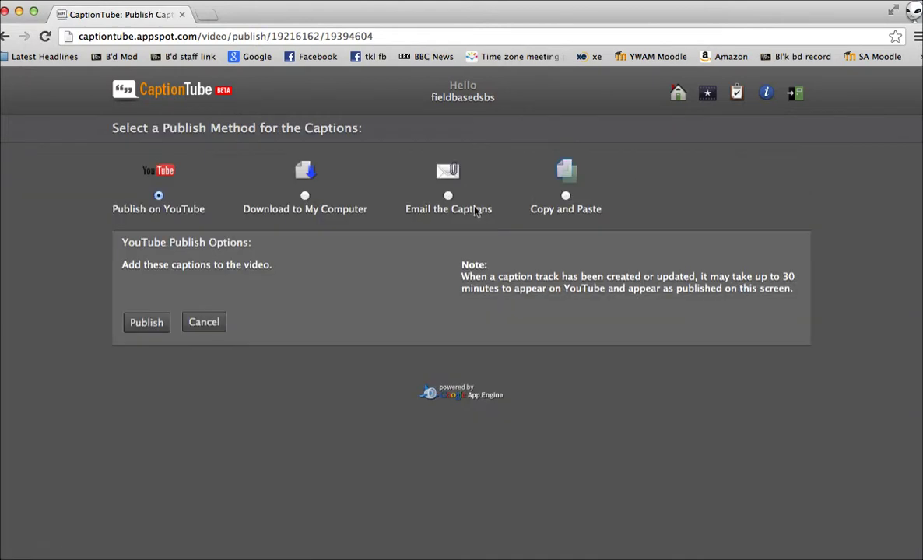
{"action": "left_click", "coordinate": [158, 196]}
{"action": "left_click", "coordinate": [449, 198]}
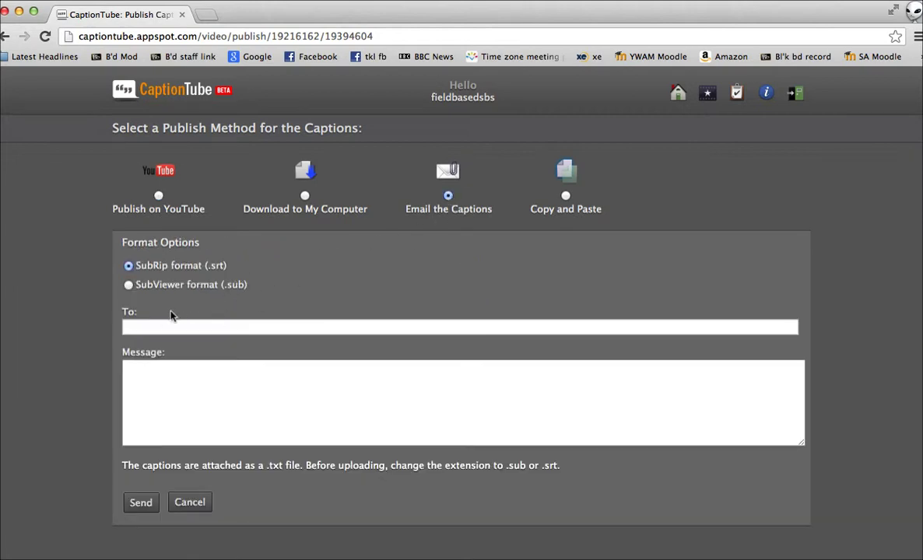
{"action": "left_click", "coordinate": [158, 196]}
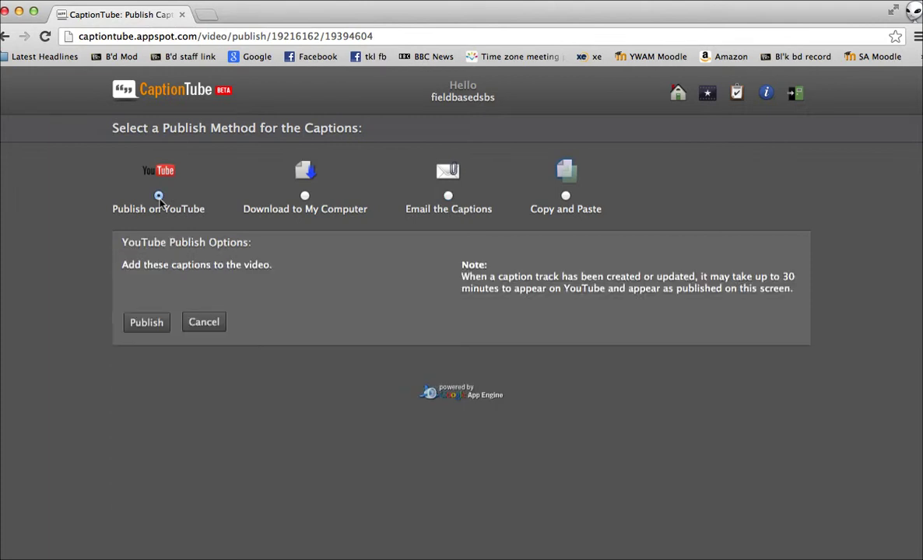
{"action": "left_click", "coordinate": [145, 323]}
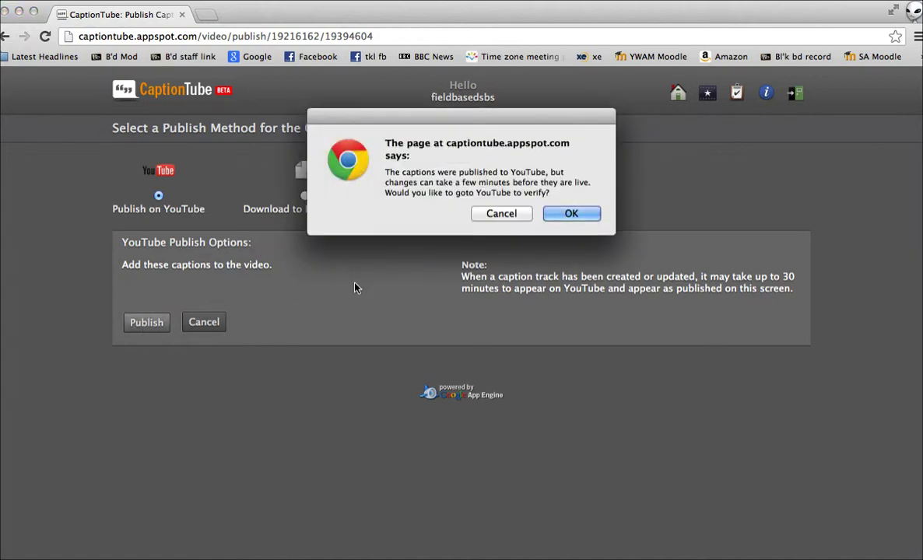
{"action": "left_click", "coordinate": [572, 213]}
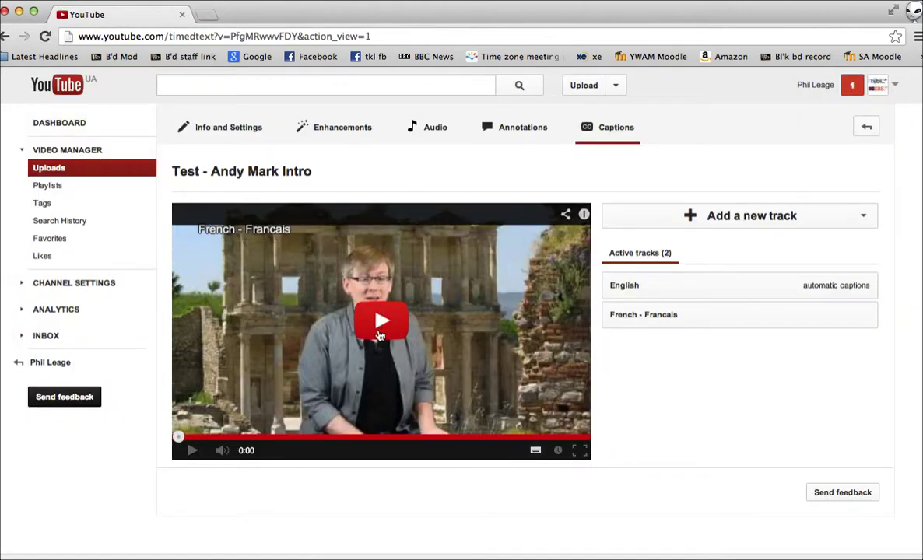
Play the video on YouTube to check the French captions, pausing at 0:15.
{"action": "left_click", "coordinate": [192, 450]}
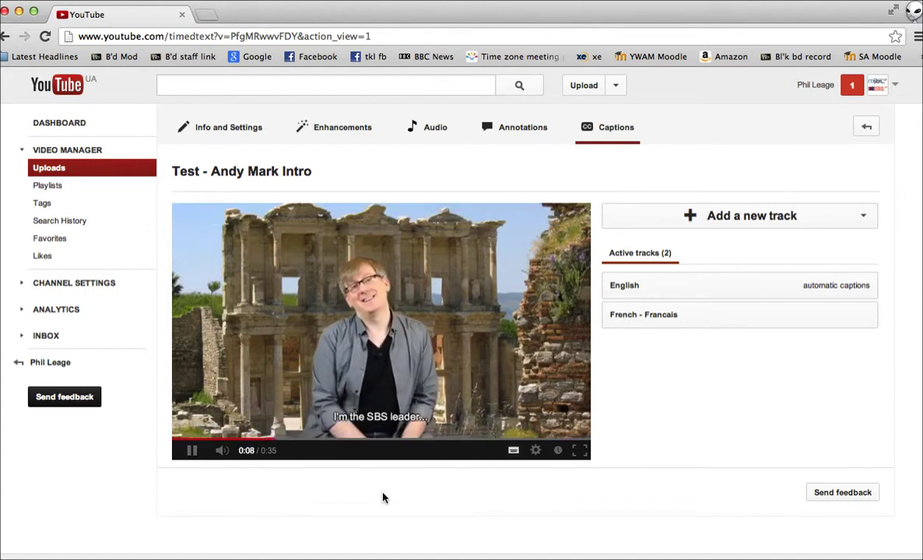
{"action": "left_click", "coordinate": [193, 451]}
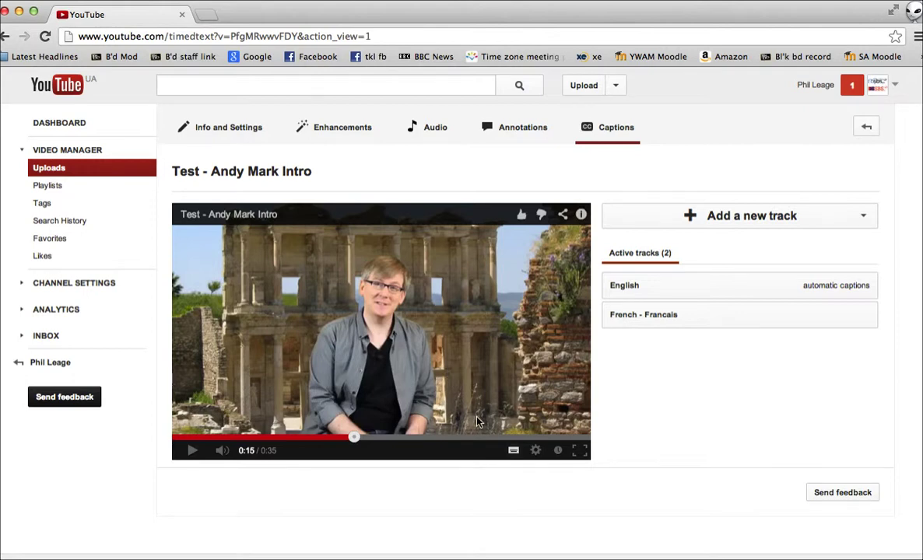
Confirm French - Francais is the selected caption track, then turn captions off in the player.
{"action": "left_click", "coordinate": [514, 455]}
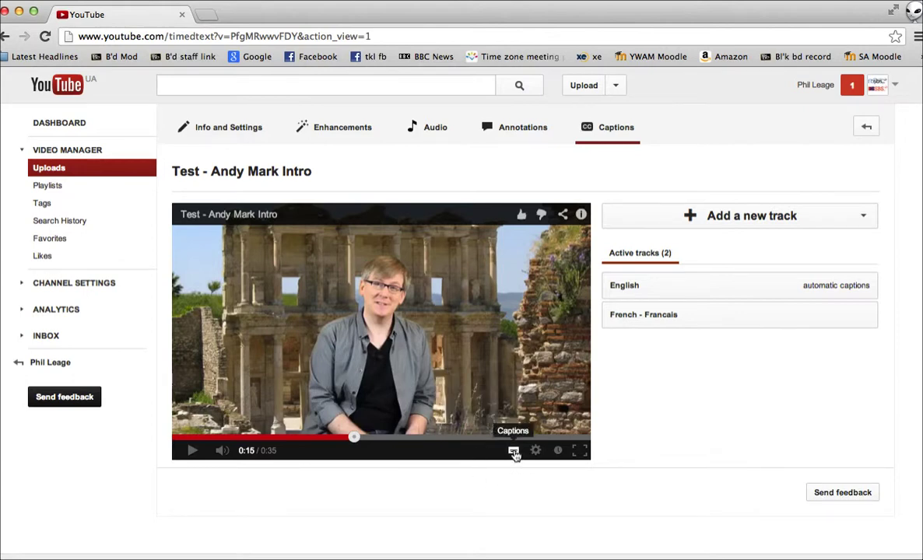
{"action": "left_click", "coordinate": [514, 453]}
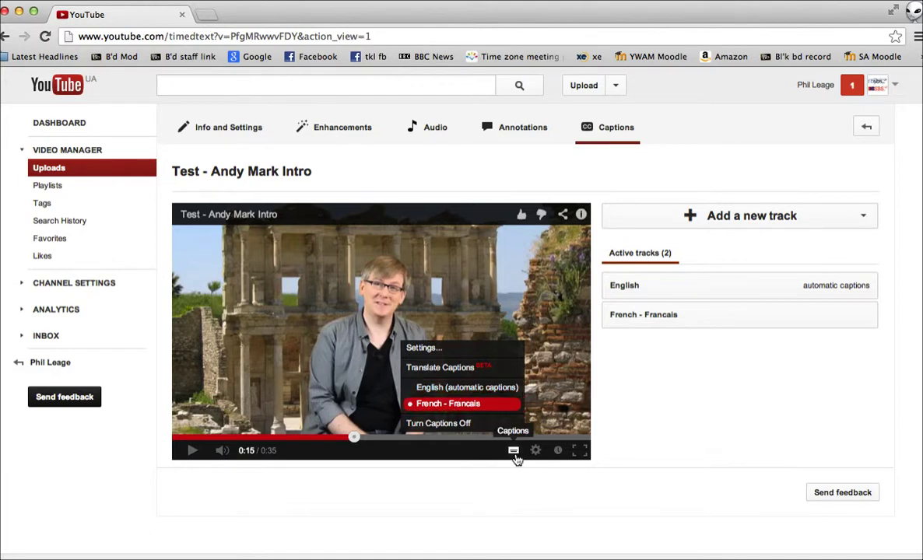
{"action": "left_click", "coordinate": [468, 425]}
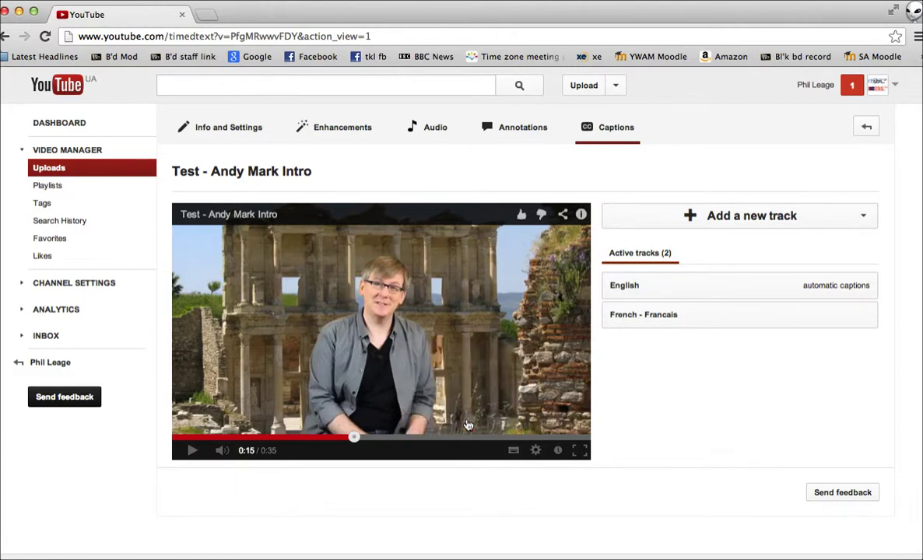